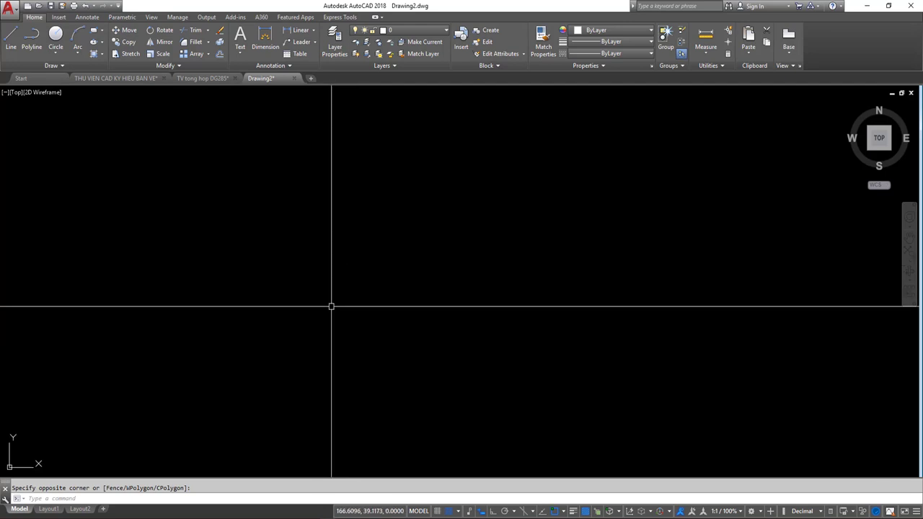
Pan across the empty Drawing2, then bring up the Facebook page with the viewer's AutoCAD question.
{"action": "middle_click_drag", "start_coordinate": [385, 266], "coordinate": [375, 245]}
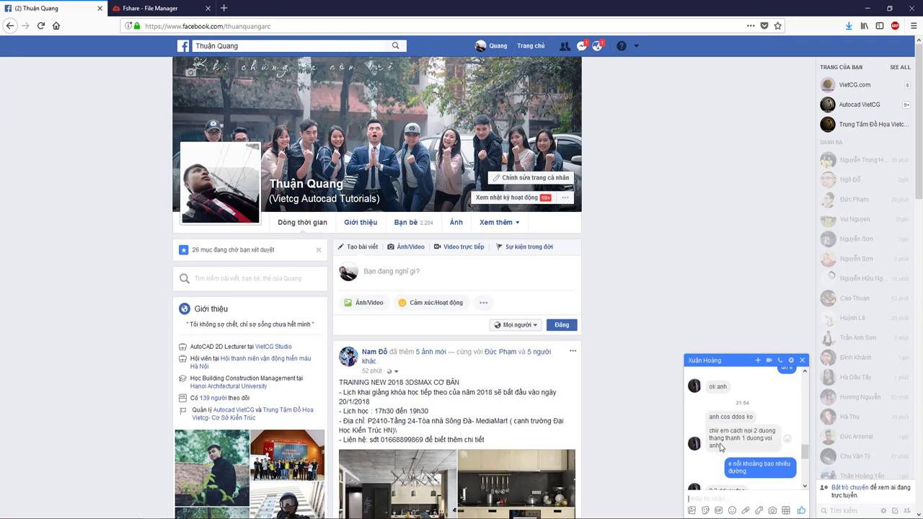
Scroll through the Messenger chat to read the question about joining two lines.
{"action": "scroll", "coordinate": [759, 456], "scroll_direction": "down", "scroll_amount": 1}
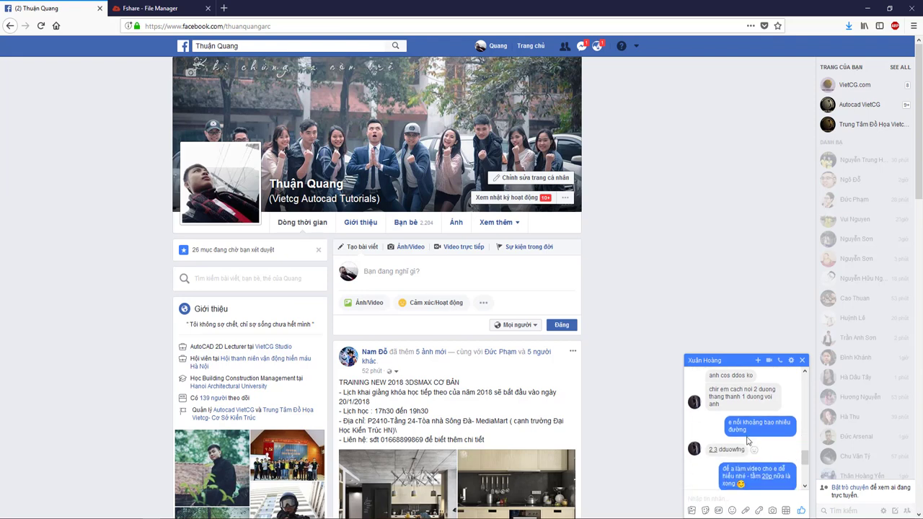
{"action": "scroll", "coordinate": [752, 468], "scroll_direction": "down", "scroll_amount": 2}
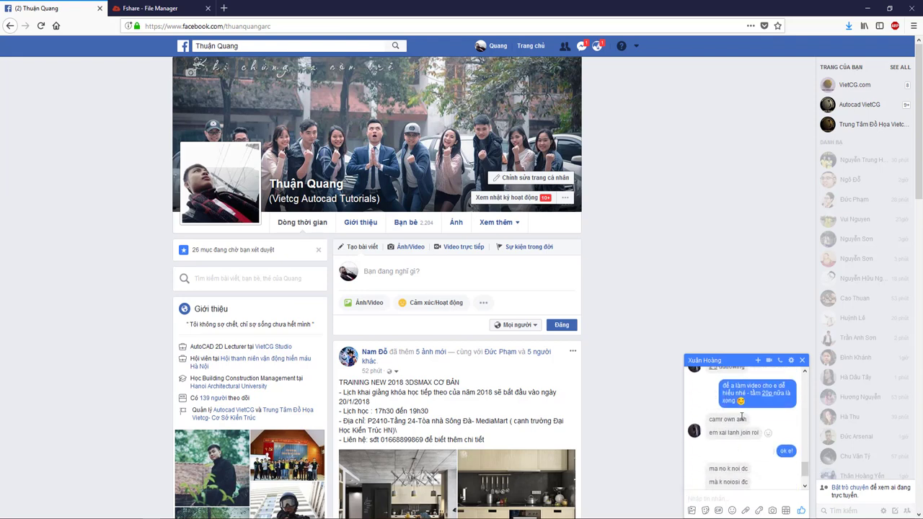
{"action": "scroll", "coordinate": [742, 482], "scroll_direction": "down", "scroll_amount": 1}
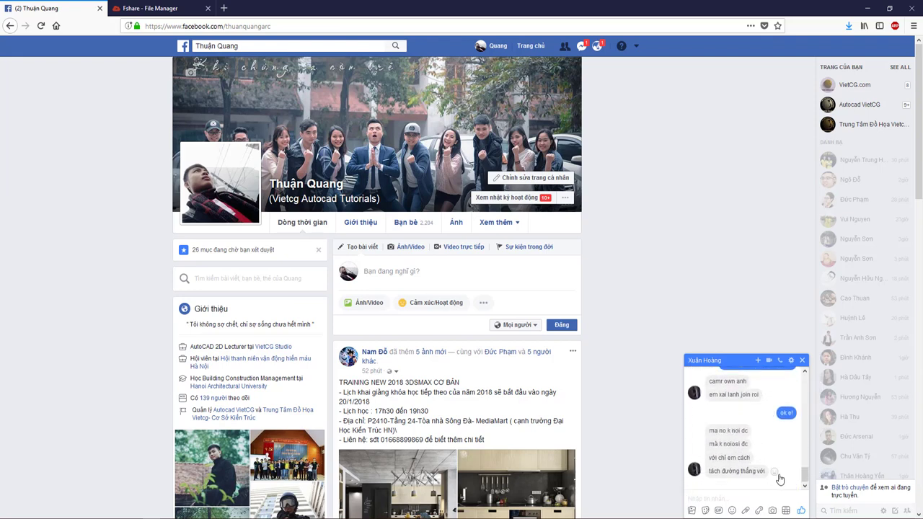
{"action": "scroll", "coordinate": [747, 472], "scroll_direction": "up", "scroll_amount": 3}
{"action": "scroll", "coordinate": [749, 465], "scroll_direction": "down", "scroll_amount": 3}
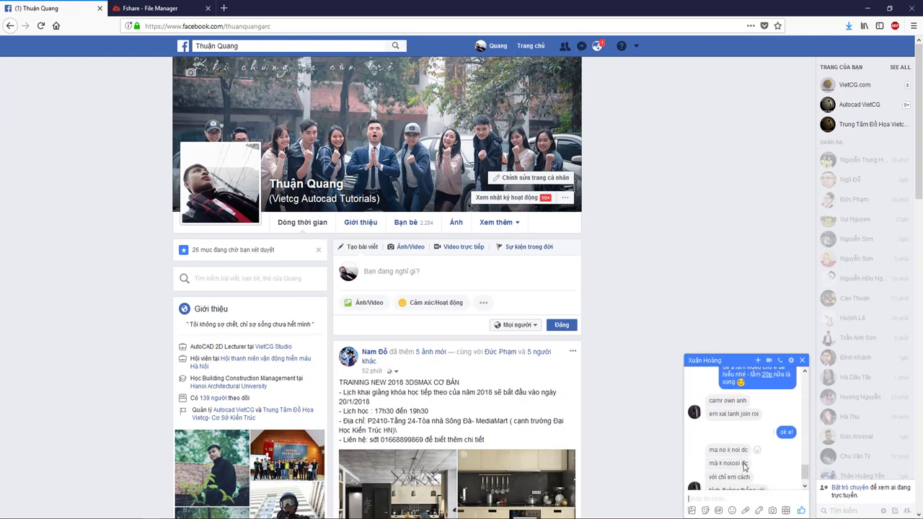
{"action": "scroll", "coordinate": [759, 452], "scroll_direction": "up", "scroll_amount": 3}
{"action": "scroll", "coordinate": [759, 452], "scroll_direction": "up", "scroll_amount": 2}
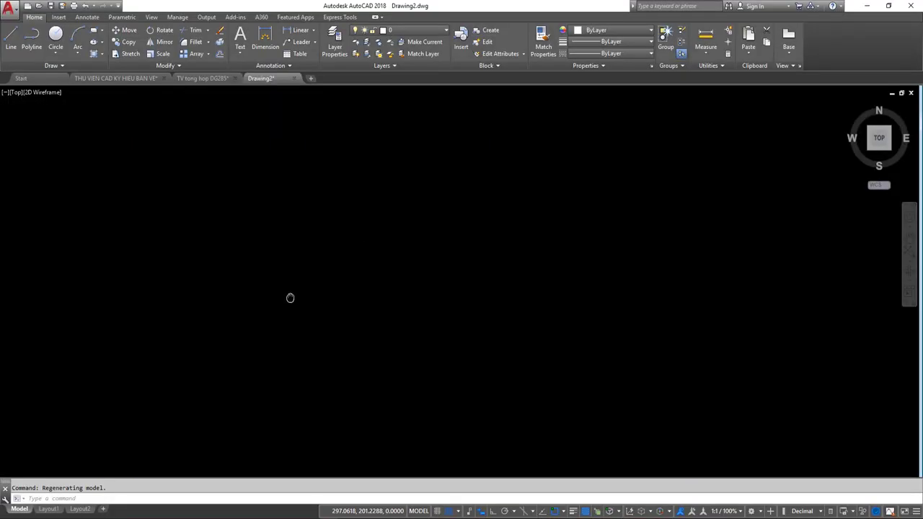
Draw a trial diagonal line with LINE, then window-select and delete it.
{"action": "key", "text": "l"}
{"action": "key", "text": "Return"}
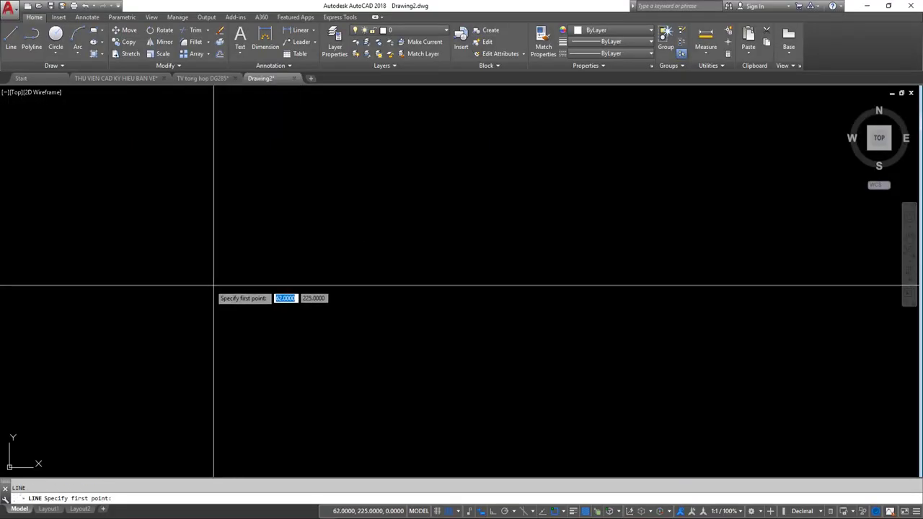
{"action": "left_click", "coordinate": [197, 286]}
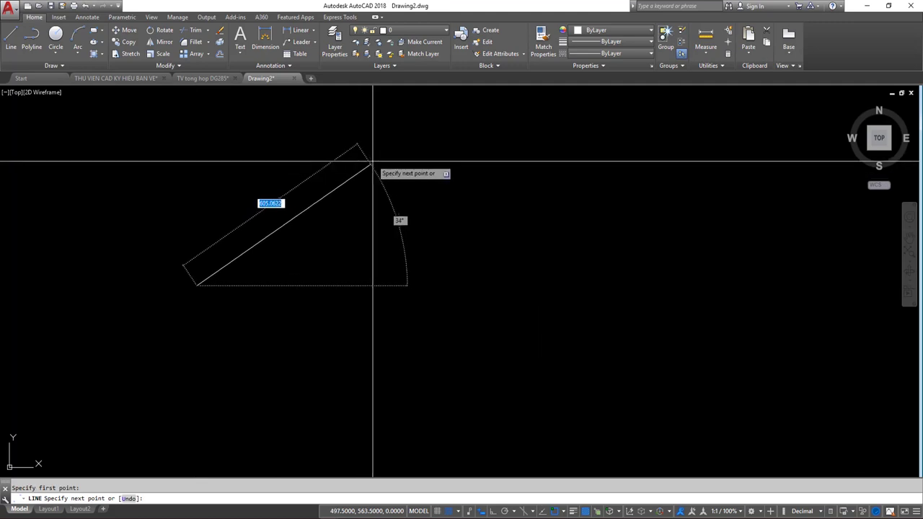
{"action": "left_click", "coordinate": [373, 159]}
{"action": "key", "text": "Escape"}
{"action": "scroll", "coordinate": [389, 168], "scroll_direction": "down", "scroll_amount": 4}
{"action": "middle_click_drag", "start_coordinate": [390, 167], "coordinate": [331, 236]}
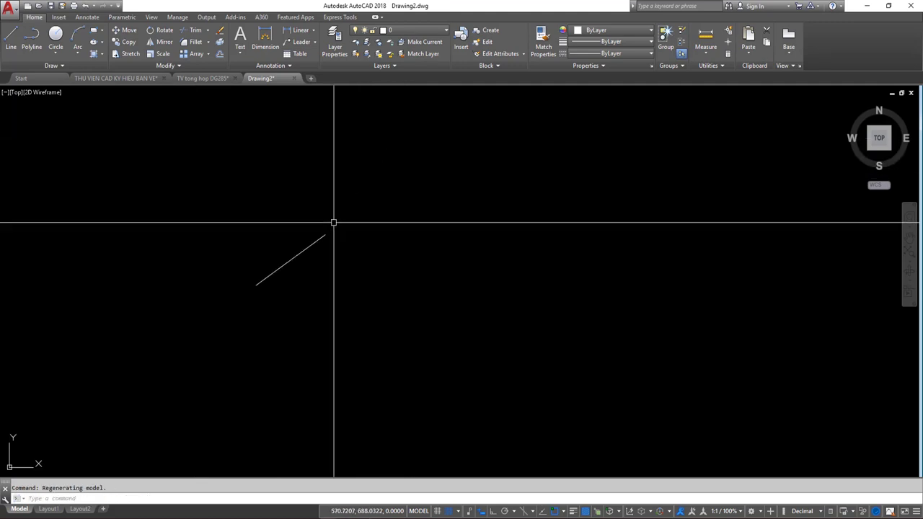
{"action": "key", "text": "l"}
{"action": "key", "text": "Return"}
{"action": "key", "text": "Escape"}
{"action": "left_click", "coordinate": [325, 259]}
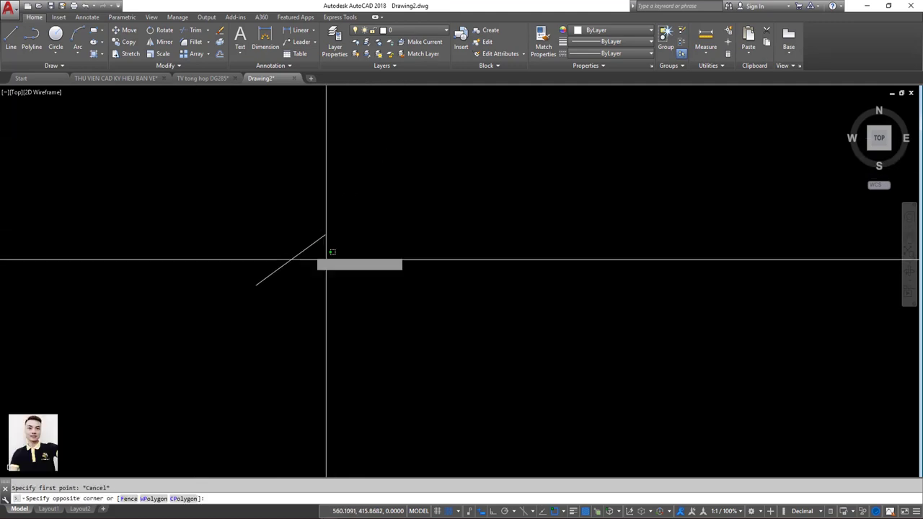
{"action": "left_click", "coordinate": [282, 281]}
{"action": "key", "text": "Delete"}
Draw the long horizontal line in two ortho segments and select them.
{"action": "key", "text": "l"}
{"action": "key", "text": "Return"}
{"action": "left_click", "coordinate": [250, 245]}
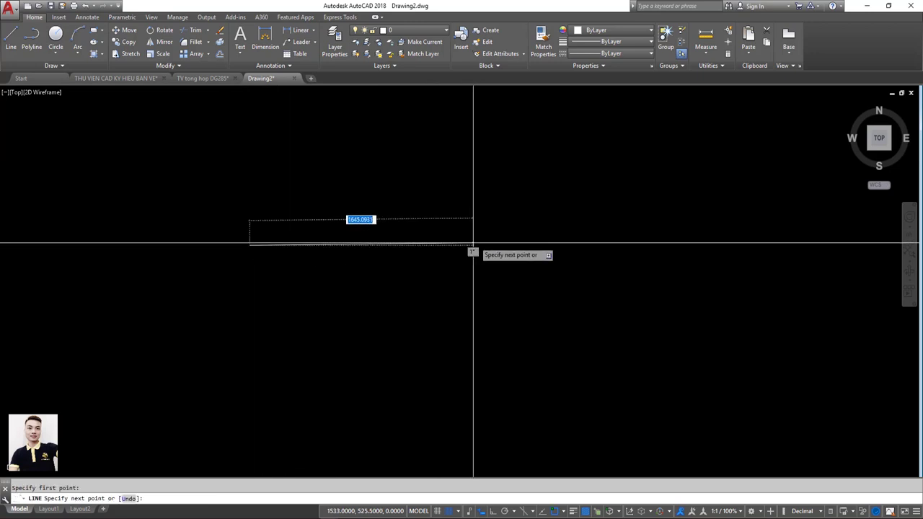
{"action": "left_click", "coordinate": [466, 253]}
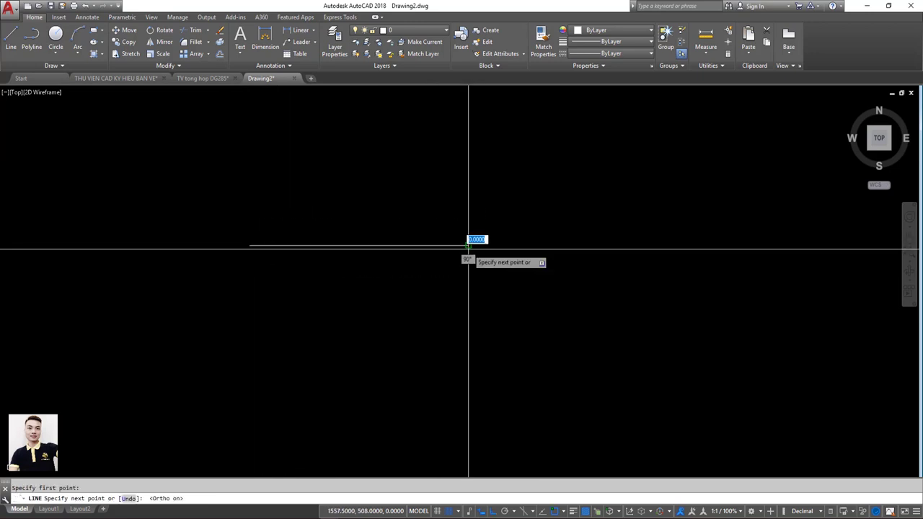
{"action": "middle_click_drag", "start_coordinate": [471, 250], "coordinate": [391, 274]}
{"action": "key", "text": "Return"}
{"action": "key", "text": "Return"}
{"action": "left_click", "coordinate": [345, 273]}
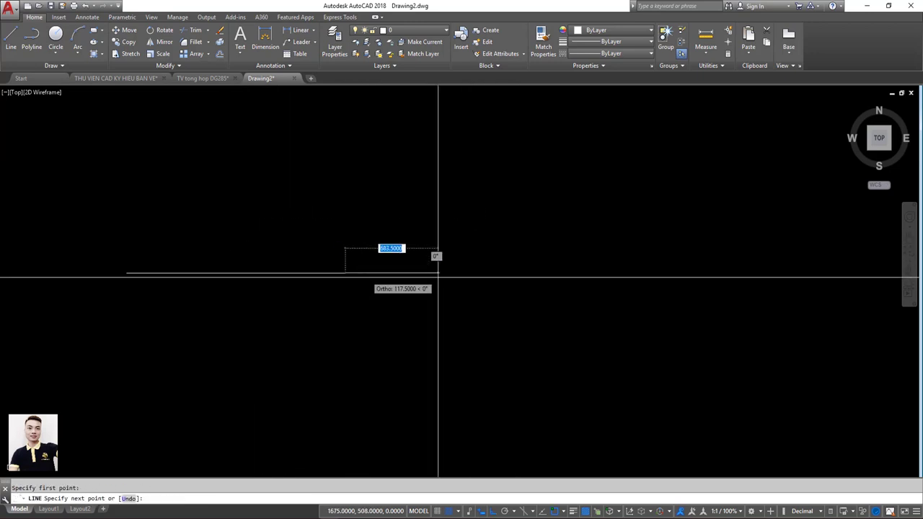
{"action": "left_click", "coordinate": [583, 273]}
{"action": "key", "text": "Return"}
{"action": "left_click", "coordinate": [497, 272]}
{"action": "left_click", "coordinate": [359, 310]}
{"action": "left_click", "coordinate": [204, 212]}
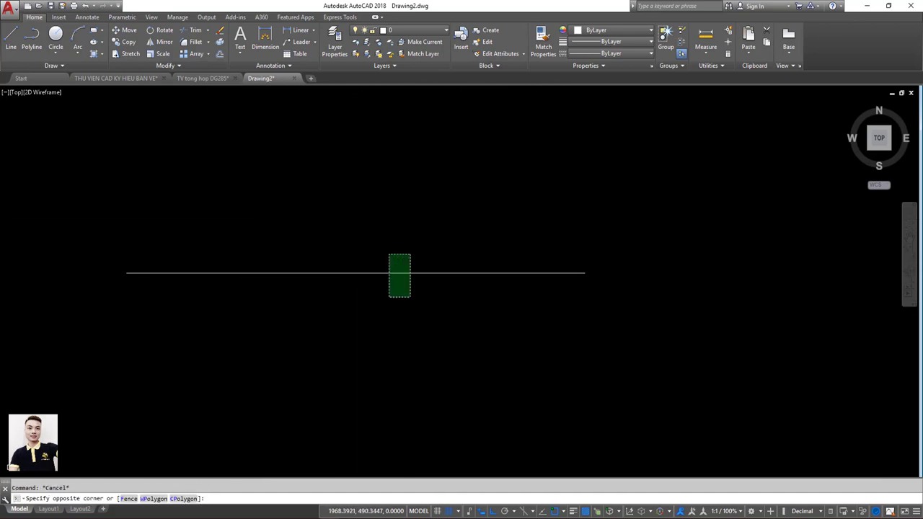
{"action": "left_click", "coordinate": [389, 296]}
{"action": "left_click", "coordinate": [305, 305]}
{"action": "scroll", "coordinate": [275, 275], "scroll_direction": "down", "scroll_amount": 3}
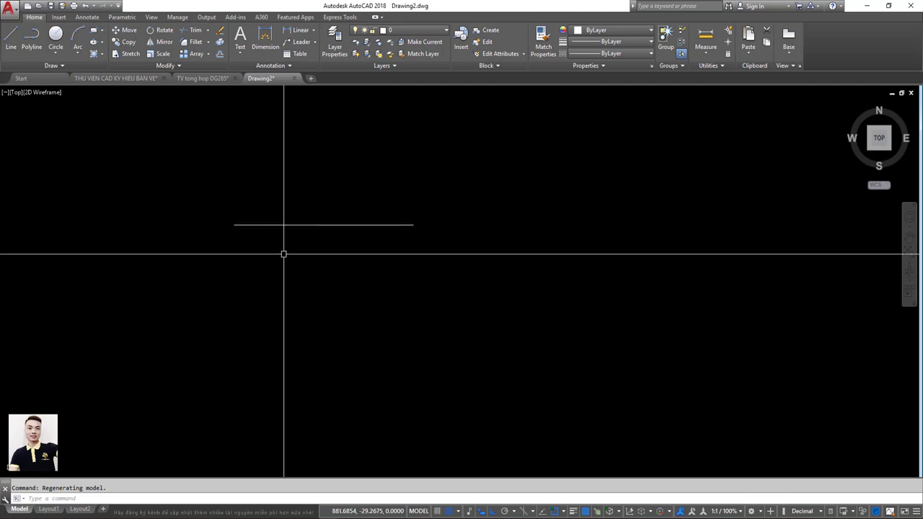
Draw the two-line upward chevron with Ortho turned off via F8.
{"action": "type", "text": "l"}
{"action": "key", "text": "Return"}
{"action": "left_click", "coordinate": [216, 304]}
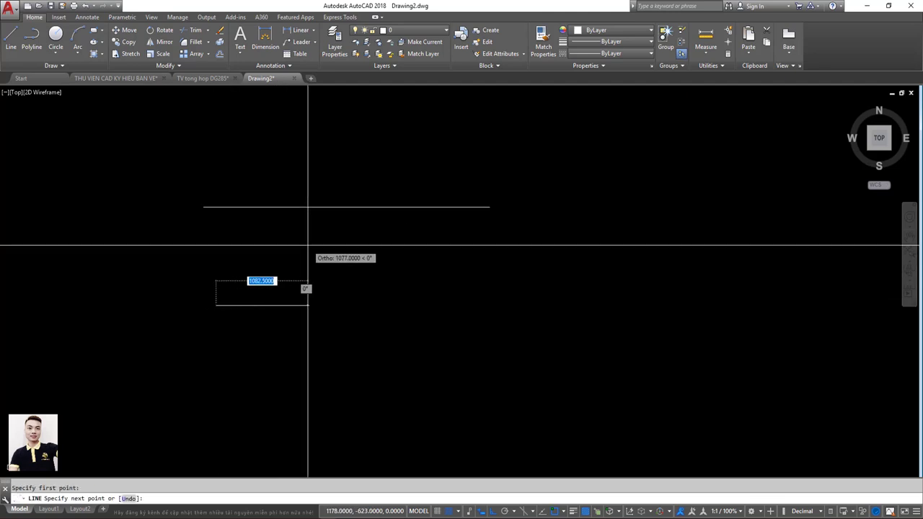
{"action": "key", "text": "F8"}
{"action": "left_click", "coordinate": [314, 245]}
{"action": "key", "text": "Return"}
{"action": "key", "text": "Return"}
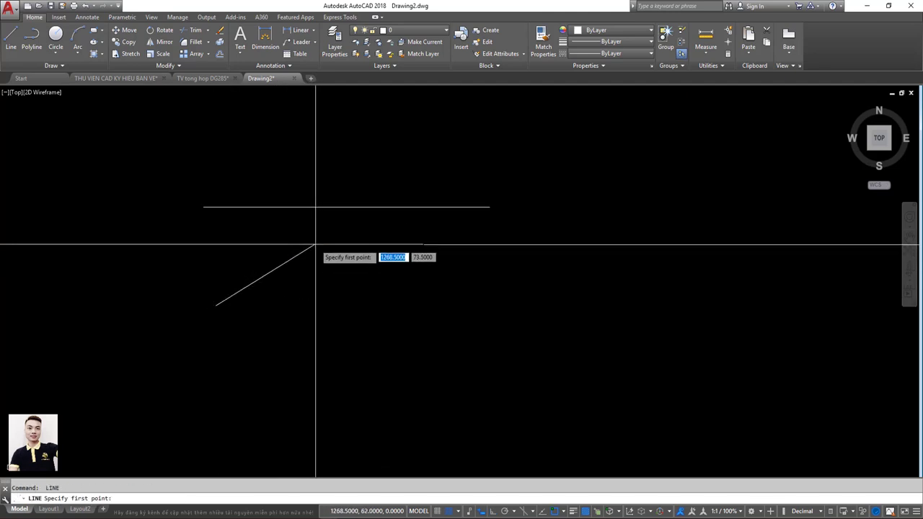
{"action": "left_click", "coordinate": [436, 304]}
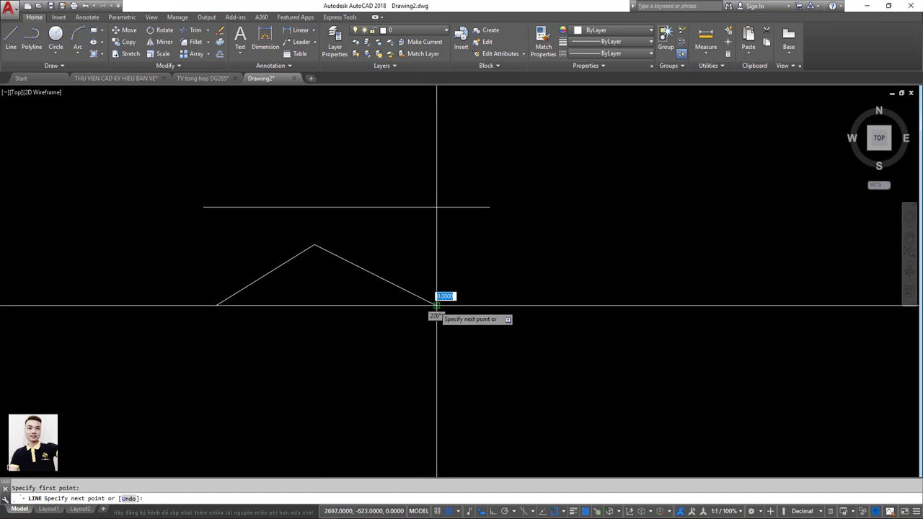
{"action": "key", "text": "Return"}
Window-select both chevron arms, clearing and retrying the selection several times.
{"action": "left_click", "coordinate": [363, 269]}
{"action": "left_click", "coordinate": [319, 282]}
{"action": "left_click", "coordinate": [262, 250]}
{"action": "key", "text": "Escape"}
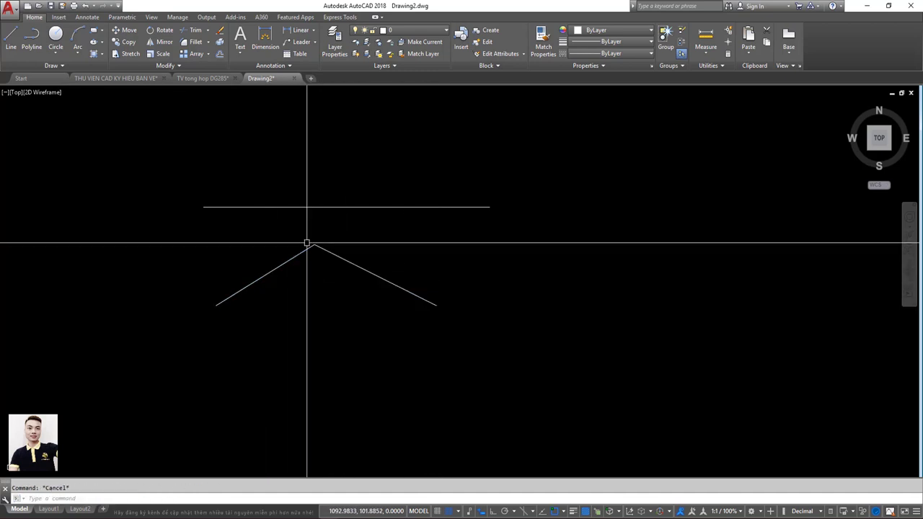
{"action": "scroll", "coordinate": [314, 242], "scroll_direction": "up", "scroll_amount": 3}
{"action": "scroll", "coordinate": [314, 242], "scroll_direction": "up", "scroll_amount": 2}
{"action": "left_click", "coordinate": [447, 317]}
{"action": "left_click", "coordinate": [303, 317]}
{"action": "scroll", "coordinate": [336, 299], "scroll_direction": "down", "scroll_amount": 2}
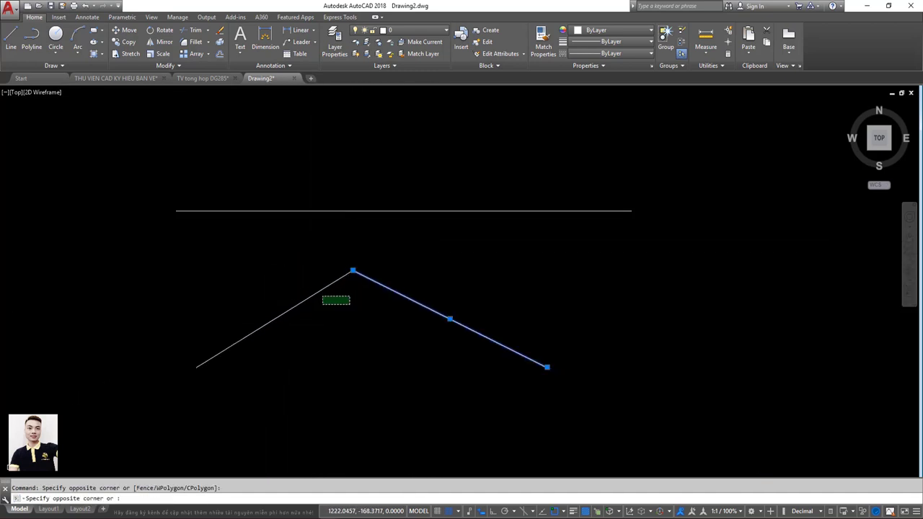
{"action": "key", "text": "Escape"}
{"action": "scroll", "coordinate": [336, 272], "scroll_direction": "up", "scroll_amount": 2}
{"action": "left_click", "coordinate": [404, 275]}
{"action": "left_click", "coordinate": [358, 286]}
{"action": "scroll", "coordinate": [379, 262], "scroll_direction": "down", "scroll_amount": 2}
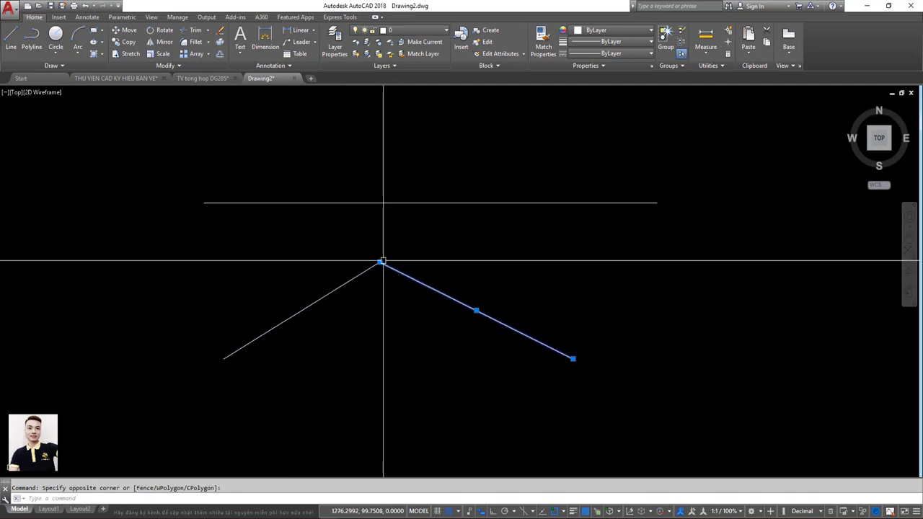
{"action": "left_click", "coordinate": [363, 279]}
{"action": "key", "text": "Escape"}
Move the chevron with M so it sits just below the horizontal line.
{"action": "scroll", "coordinate": [341, 305], "scroll_direction": "down", "scroll_amount": 2}
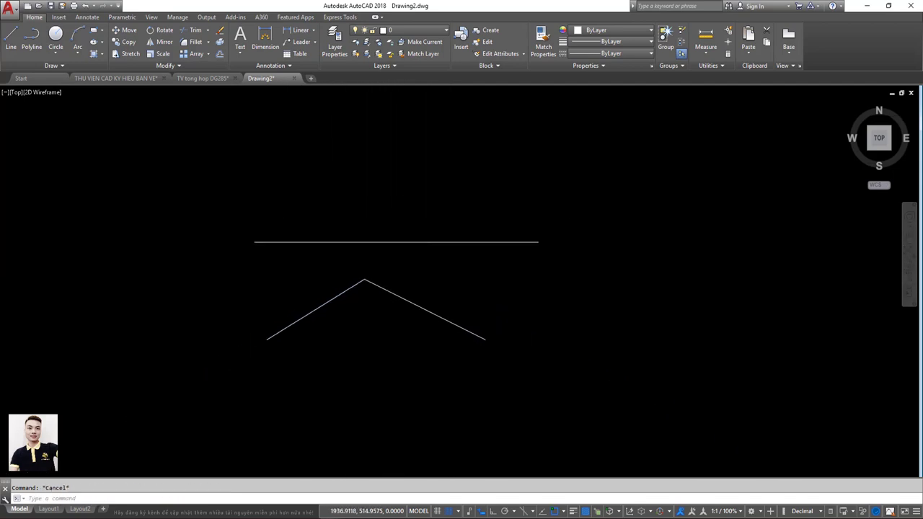
{"action": "left_click", "coordinate": [384, 271]}
{"action": "left_click", "coordinate": [352, 282]}
{"action": "type", "text": "m"}
{"action": "key", "text": "Return"}
{"action": "left_click", "coordinate": [368, 322]}
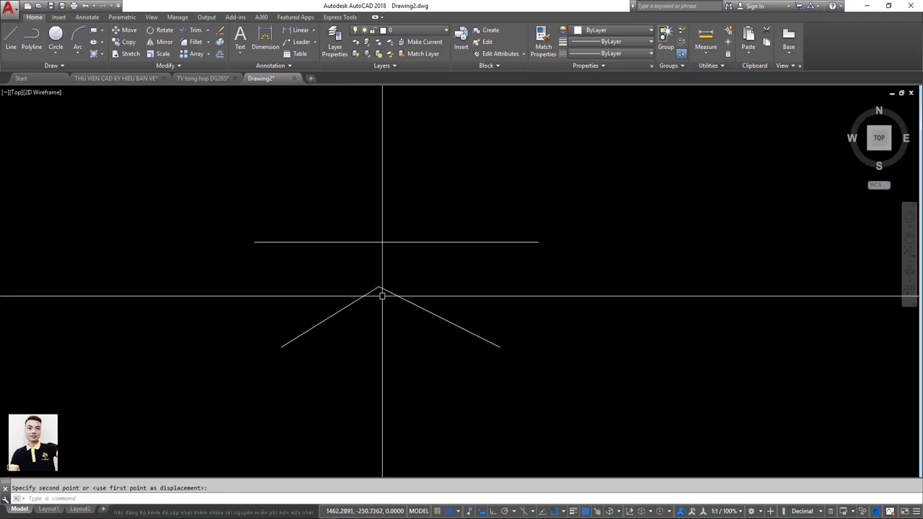
{"action": "scroll", "coordinate": [381, 293], "scroll_direction": "down", "scroll_amount": 2}
{"action": "left_click", "coordinate": [383, 241]}
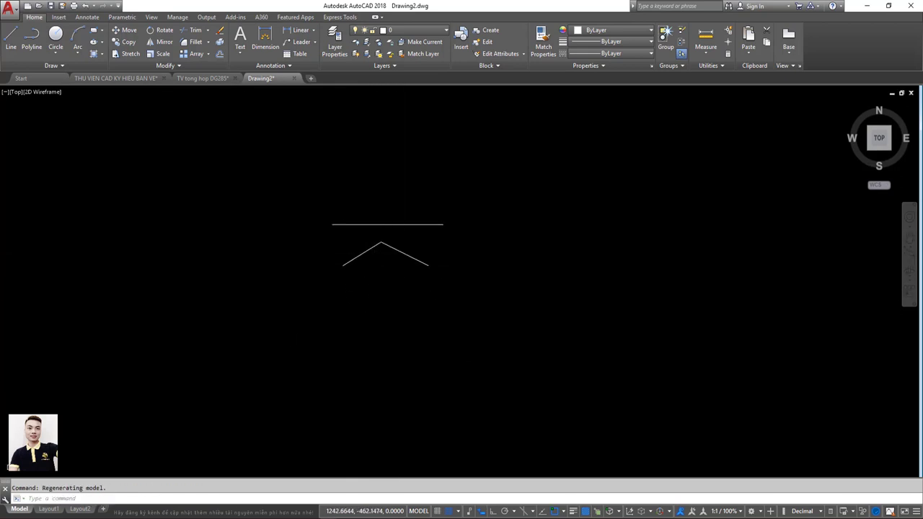
Draw a rectangle below the chevron with REC.
{"action": "type", "text": "rec"}
{"action": "key", "text": "Return"}
{"action": "left_click", "coordinate": [342, 296]}
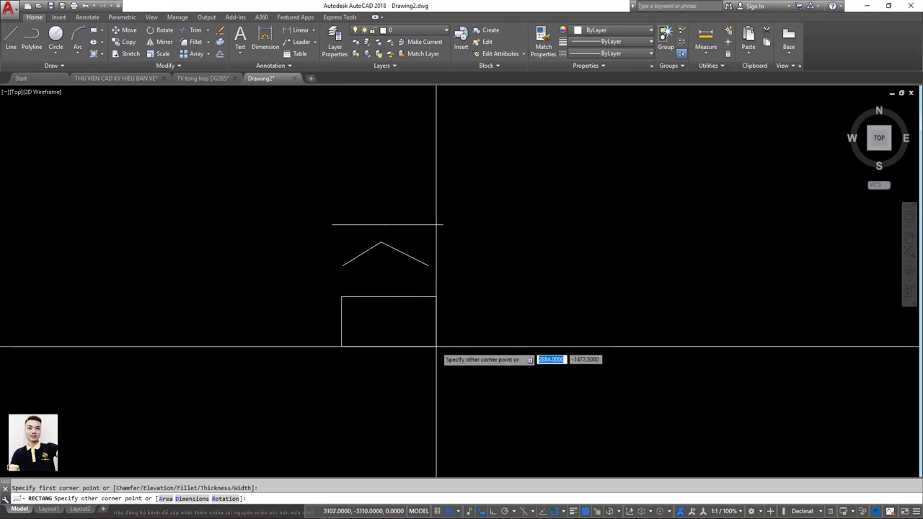
{"action": "left_click", "coordinate": [435, 347]}
{"action": "middle_click_drag", "start_coordinate": [468, 361], "coordinate": [438, 323]}
{"action": "type", "text": "pol"}
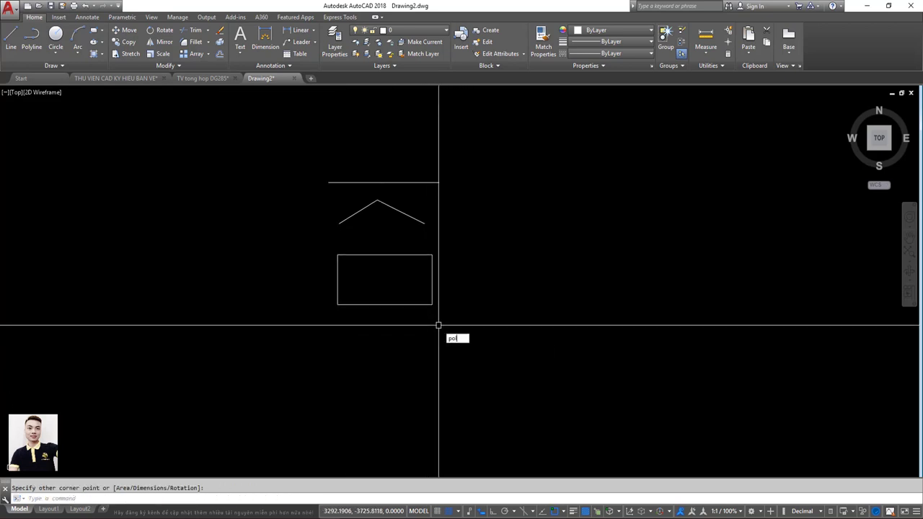
Draw a 7-sided polygon inscribed in a circle to the right.
{"action": "key", "text": "Return"}
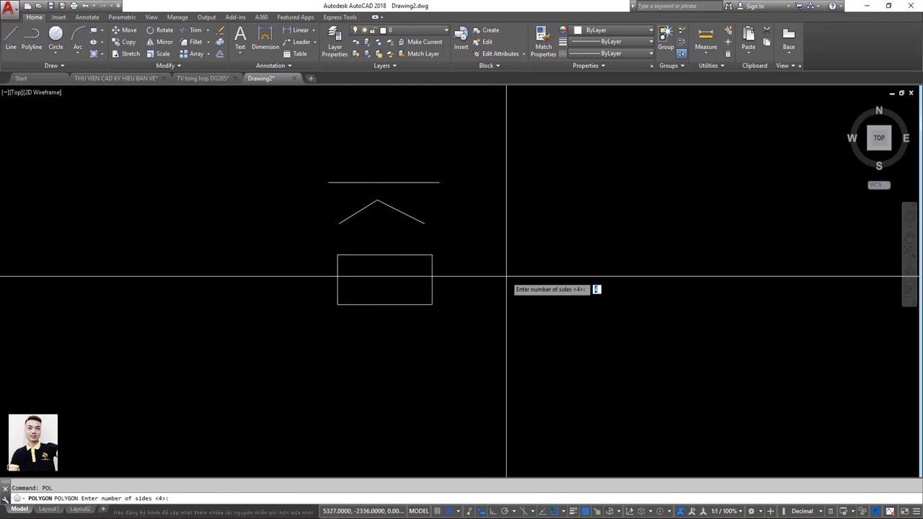
{"action": "key", "text": "Return"}
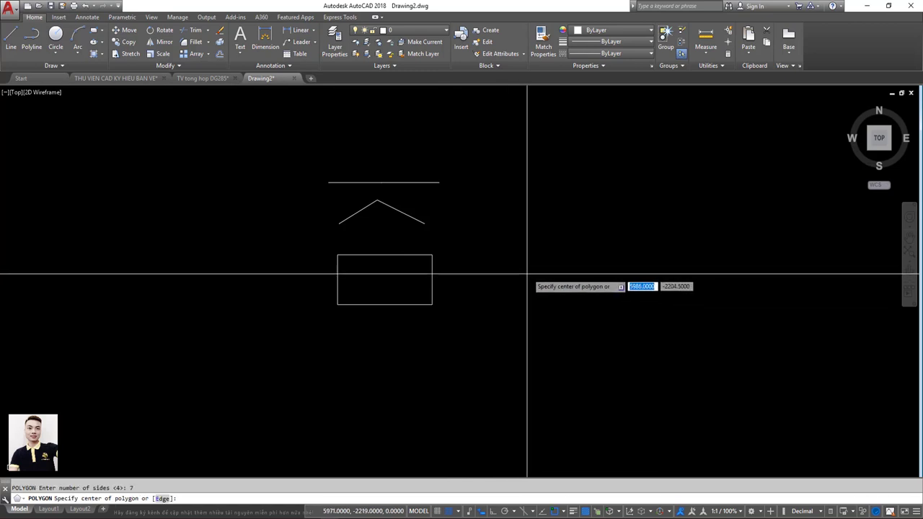
{"action": "left_click", "coordinate": [540, 270]}
{"action": "left_click", "coordinate": [557, 297]}
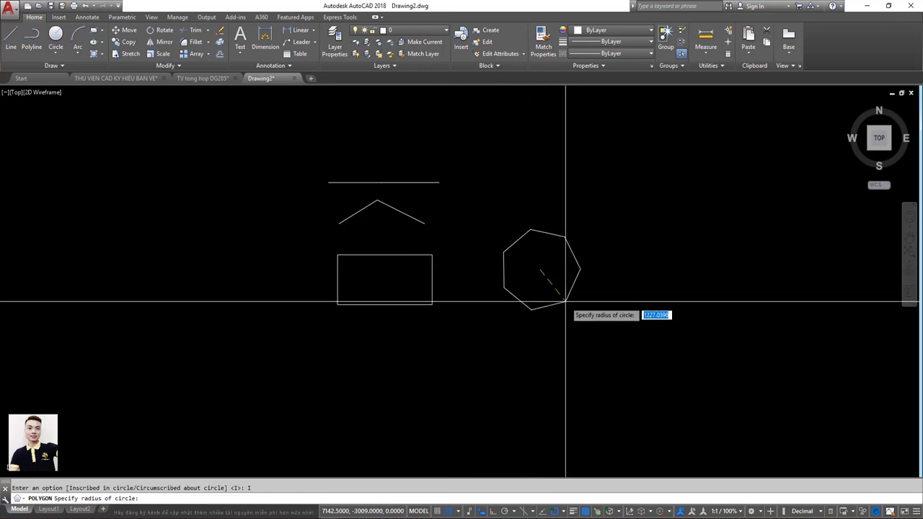
{"action": "left_click", "coordinate": [594, 236]}
Move the heptagon slightly further right.
{"action": "type", "text": "m"}
{"action": "key", "text": "Return"}
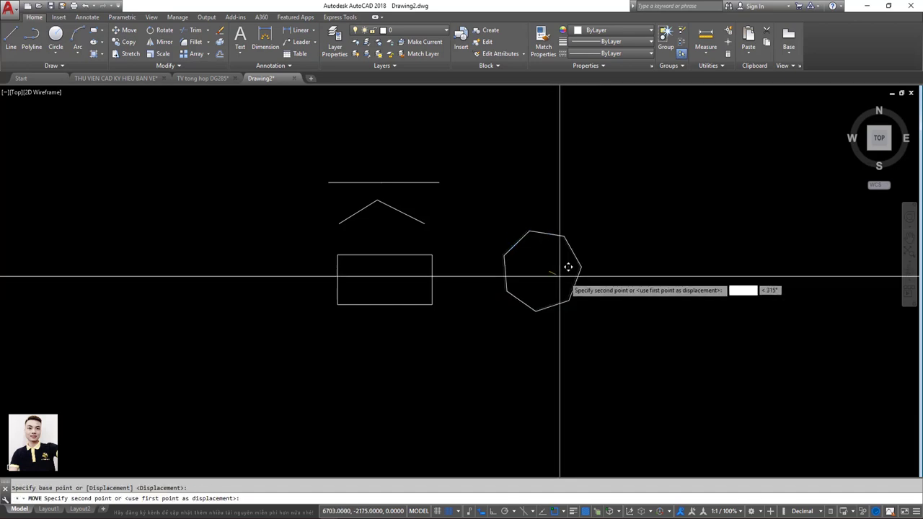
{"action": "left_click", "coordinate": [568, 266]}
{"action": "left_click", "coordinate": [609, 274]}
Move the rectangle to sit beside the heptagon, then check its placement.
{"action": "left_click", "coordinate": [447, 243]}
{"action": "left_click", "coordinate": [323, 315]}
{"action": "type", "text": "q"}
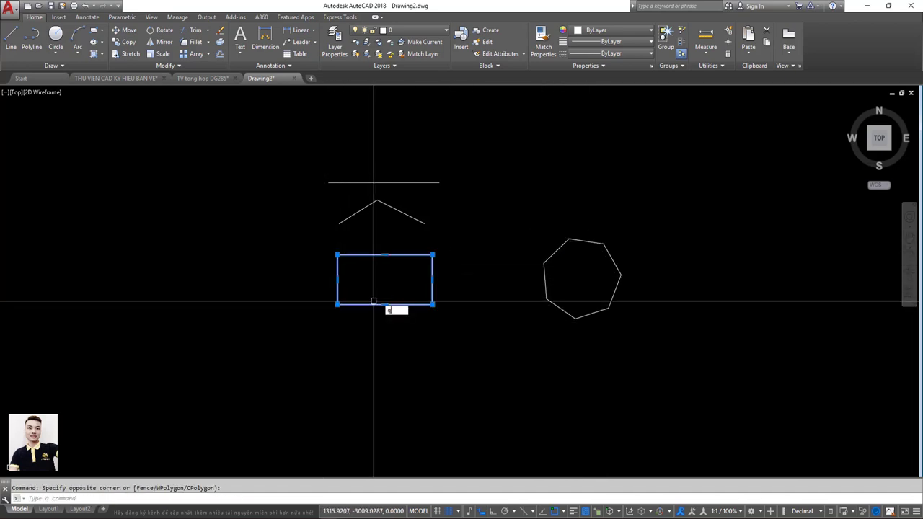
{"action": "key", "text": "Return"}
{"action": "left_click", "coordinate": [400, 274]}
{"action": "middle_click_drag", "start_coordinate": [644, 198], "coordinate": [499, 209]}
{"action": "left_click", "coordinate": [580, 285]}
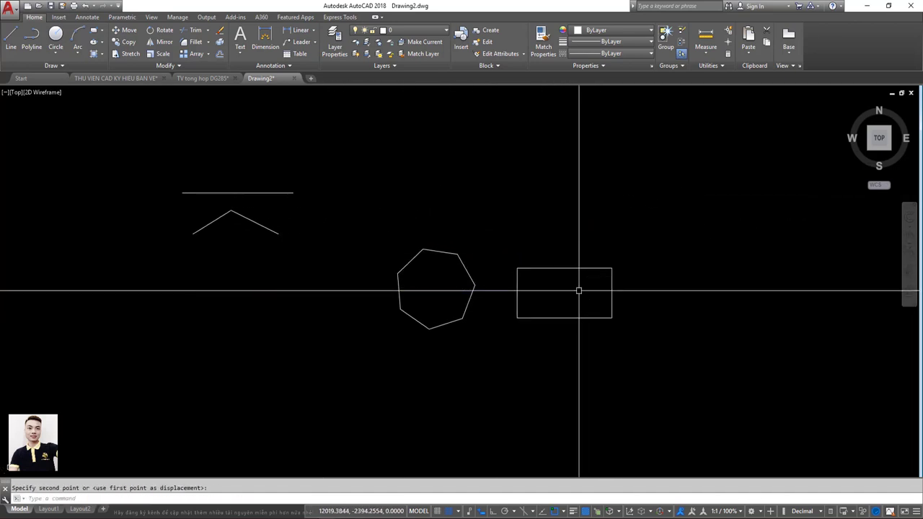
{"action": "key", "text": "Escape"}
{"action": "left_click", "coordinate": [527, 268]}
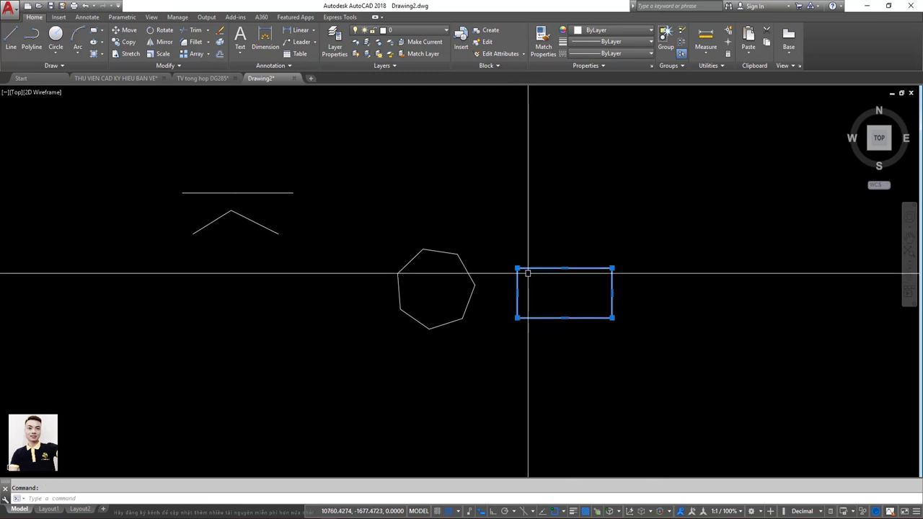
{"action": "key", "text": "Escape"}
{"action": "scroll", "coordinate": [198, 198], "scroll_direction": "up", "scroll_amount": 2}
Window-select the chevron and confirm each arm is a separate segment.
{"action": "left_click", "coordinate": [264, 206]}
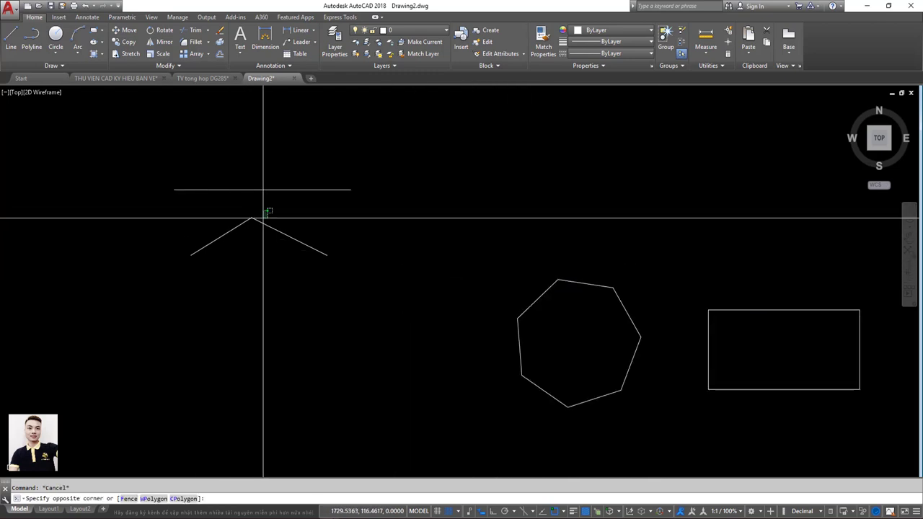
{"action": "left_click", "coordinate": [253, 228]}
{"action": "scroll", "coordinate": [235, 209], "scroll_direction": "up", "scroll_amount": 5}
{"action": "scroll", "coordinate": [257, 223], "scroll_direction": "down", "scroll_amount": 2}
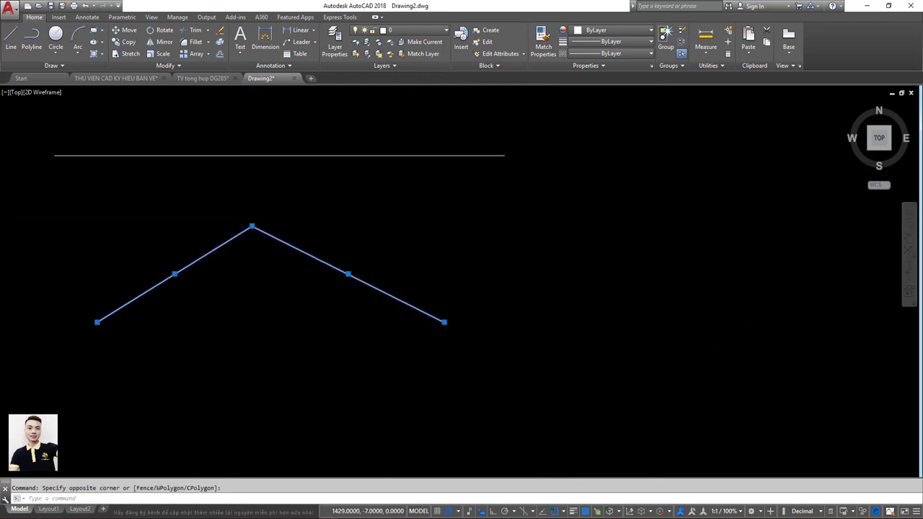
{"action": "key", "text": "Escape"}
{"action": "scroll", "coordinate": [380, 202], "scroll_direction": "down", "scroll_amount": 2}
{"action": "scroll", "coordinate": [348, 225], "scroll_direction": "down", "scroll_amount": 2}
{"action": "scroll", "coordinate": [296, 216], "scroll_direction": "up", "scroll_amount": 2}
{"action": "left_click", "coordinate": [258, 248]}
{"action": "left_click", "coordinate": [282, 255]}
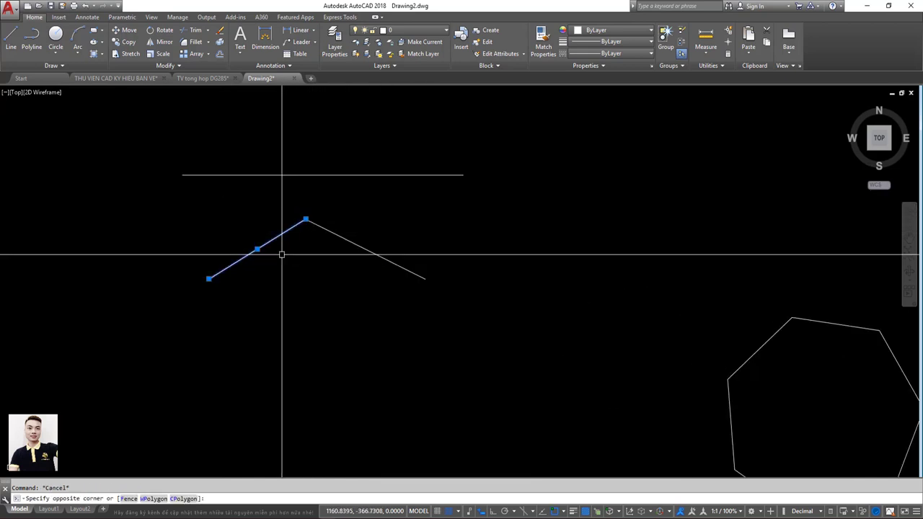
{"action": "key", "text": "Escape"}
{"action": "left_click", "coordinate": [366, 249]}
{"action": "left_click", "coordinate": [311, 230]}
{"action": "key", "text": "Escape"}
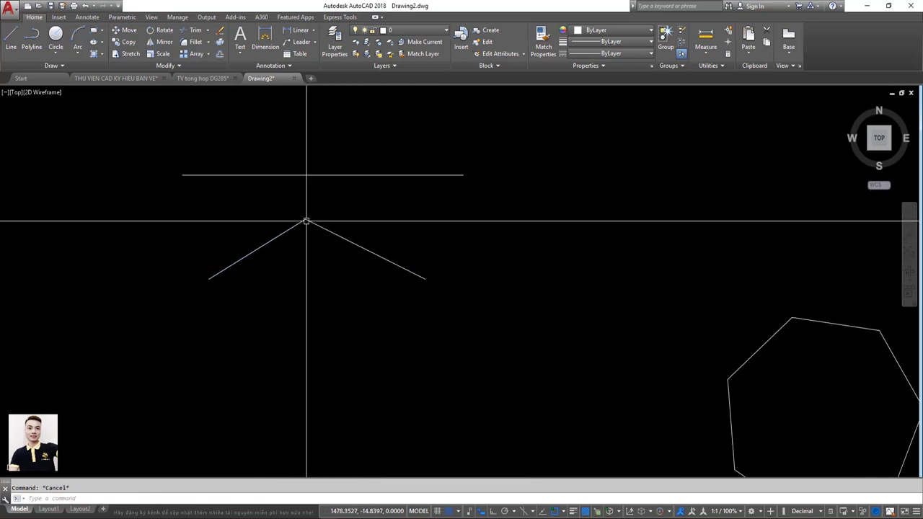
Window-select the horizontal line to check it, then clear the selection.
{"action": "left_click", "coordinate": [367, 181]}
{"action": "left_click", "coordinate": [299, 164]}
{"action": "key", "text": "Escape"}
{"action": "left_click", "coordinate": [294, 160]}
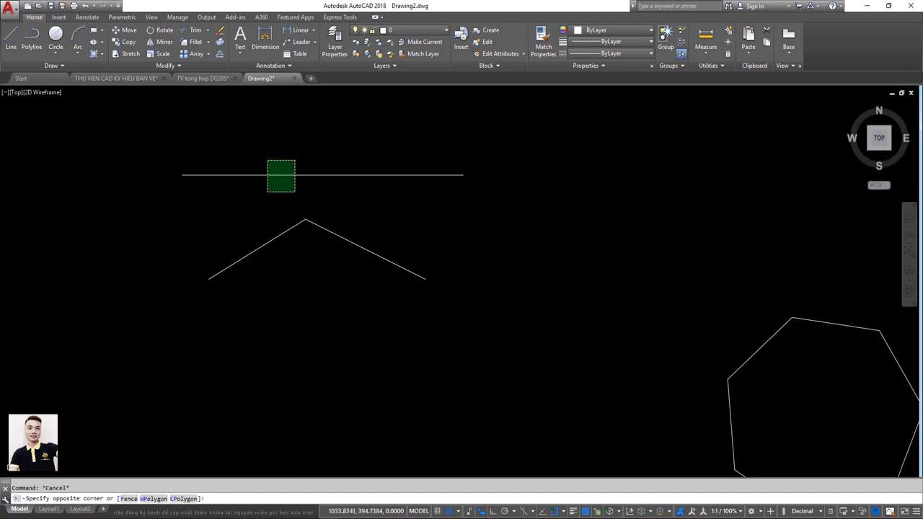
{"action": "key", "text": "Escape"}
{"action": "scroll", "coordinate": [282, 207], "scroll_direction": "down", "scroll_amount": 2}
Select the heptagon, then check that a single edge selects on its own.
{"action": "left_click", "coordinate": [626, 278]}
{"action": "left_click", "coordinate": [606, 311]}
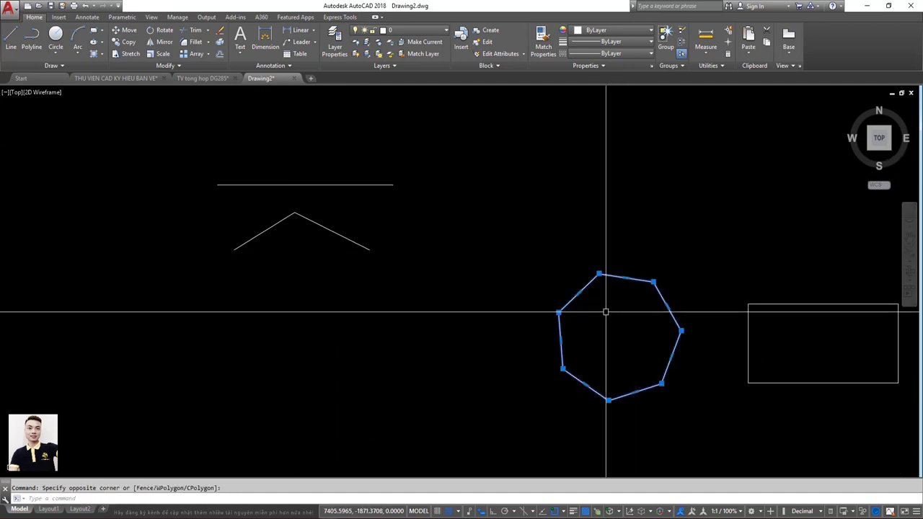
{"action": "middle_click_drag", "start_coordinate": [636, 311], "coordinate": [480, 288]}
{"action": "left_click", "coordinate": [514, 247]}
{"action": "left_click", "coordinate": [430, 376]}
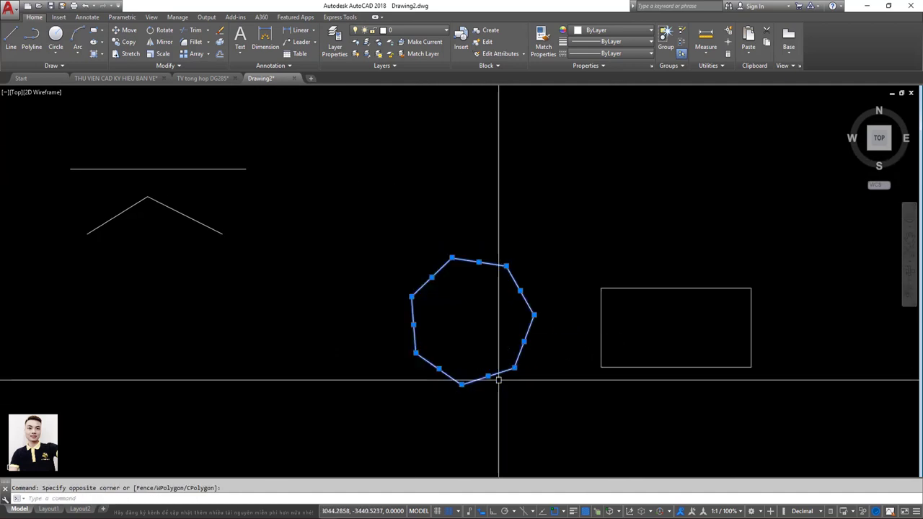
{"action": "left_click", "coordinate": [544, 386]}
{"action": "key", "text": "Escape"}
{"action": "left_click", "coordinate": [477, 255]}
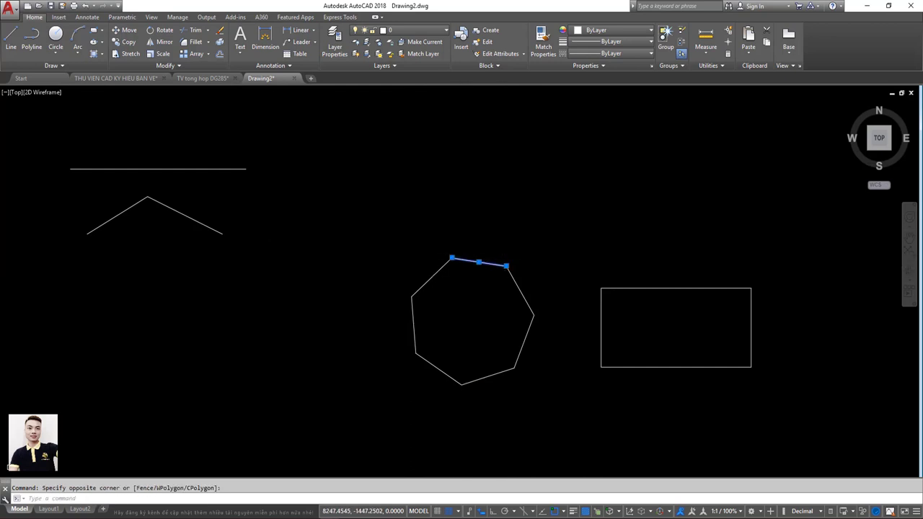
{"action": "left_click", "coordinate": [503, 293]}
{"action": "key", "text": "Escape"}
Explode the rectangle into separate lines and verify its right edge selects alone.
{"action": "left_click", "coordinate": [661, 268]}
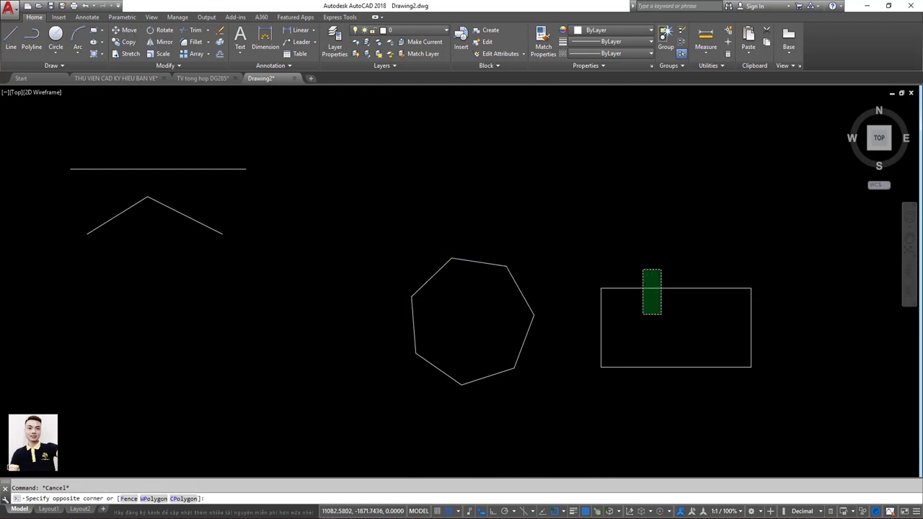
{"action": "left_click", "coordinate": [640, 312]}
{"action": "middle_click_drag", "start_coordinate": [602, 307], "coordinate": [574, 296]}
{"action": "type", "text": "x"}
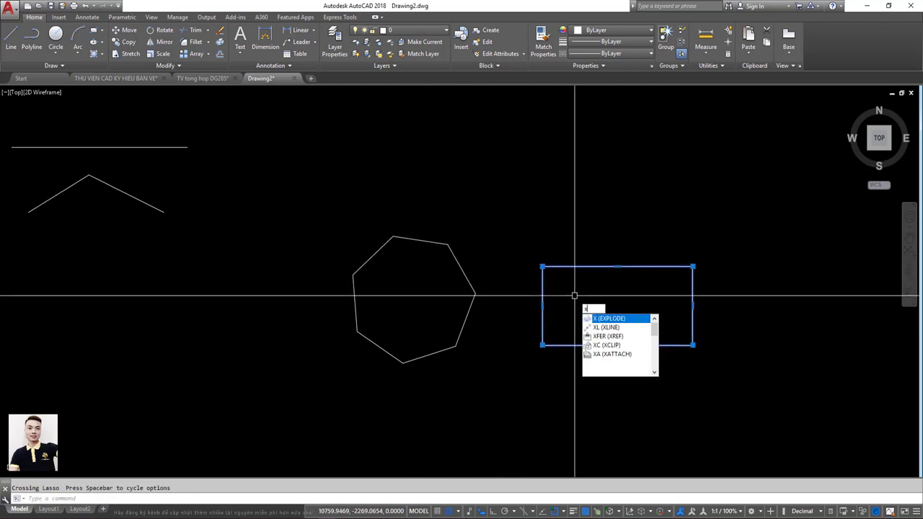
{"action": "key", "text": "Return"}
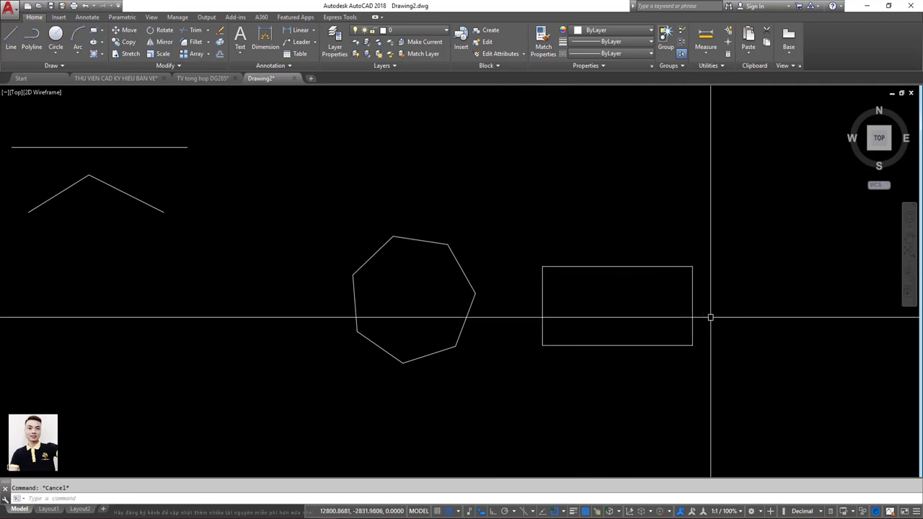
{"action": "left_click_drag", "start_coordinate": [711, 315], "coordinate": [601, 302]}
{"action": "key", "text": "Escape"}
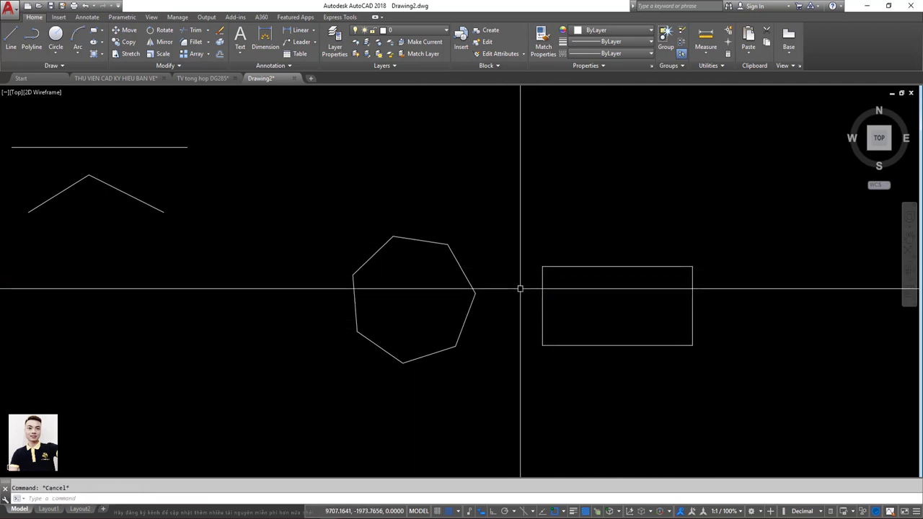
{"action": "scroll", "coordinate": [519, 292], "scroll_direction": "down", "scroll_amount": 4}
{"action": "middle_click_drag", "start_coordinate": [484, 300], "coordinate": [510, 292]}
{"action": "scroll", "coordinate": [358, 243], "scroll_direction": "up", "scroll_amount": 4}
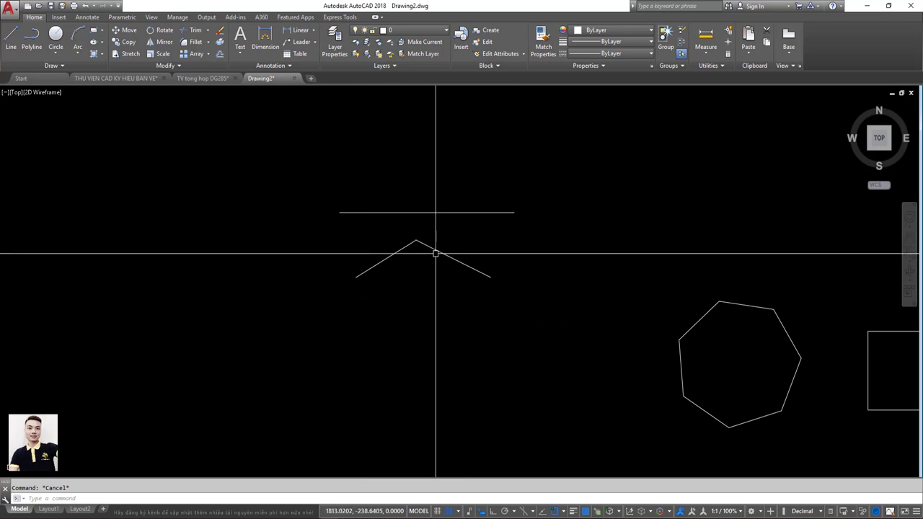
Move the heptagon and rectangle together to sit under the chevron.
{"action": "middle_click_drag", "start_coordinate": [654, 303], "coordinate": [512, 285]}
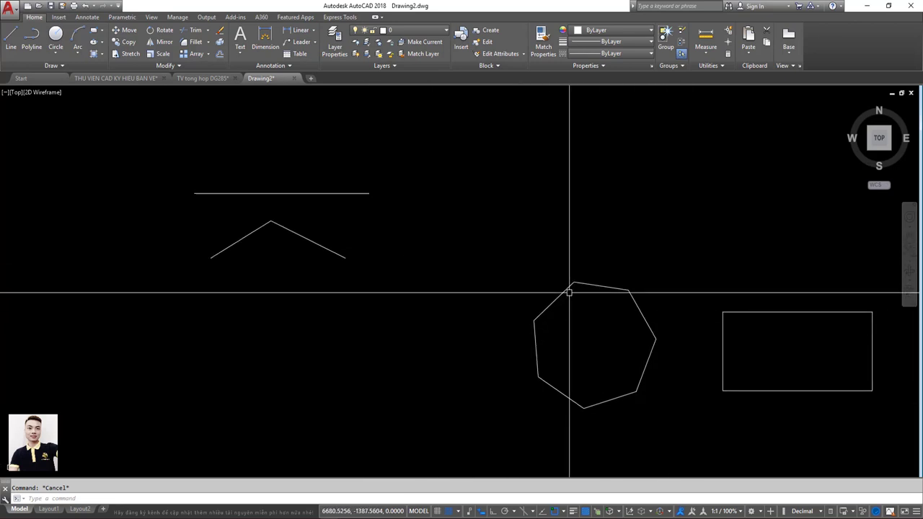
{"action": "scroll", "coordinate": [469, 288], "scroll_direction": "down", "scroll_amount": 3}
{"action": "scroll", "coordinate": [346, 278], "scroll_direction": "up", "scroll_amount": 3}
{"action": "left_click", "coordinate": [403, 258]}
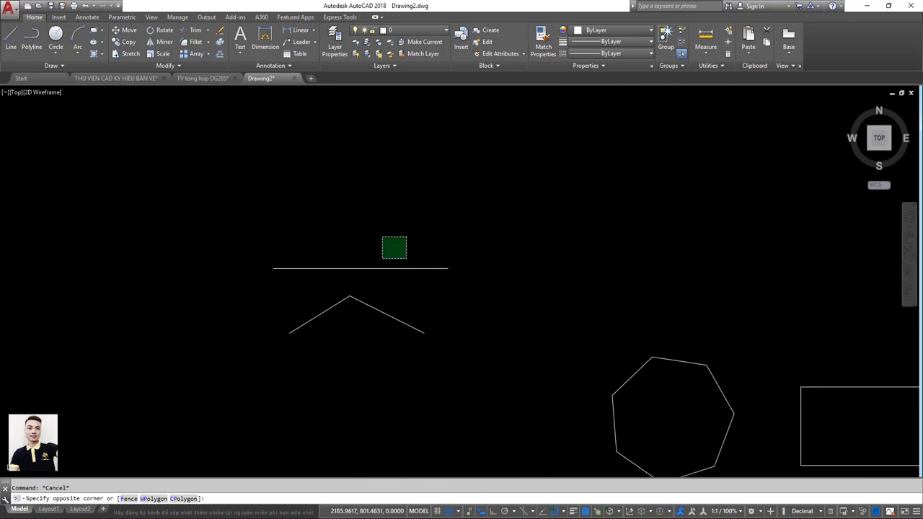
{"action": "scroll", "coordinate": [353, 259], "scroll_direction": "down", "scroll_amount": 3}
{"action": "left_click", "coordinate": [655, 361]}
{"action": "left_click", "coordinate": [448, 268]}
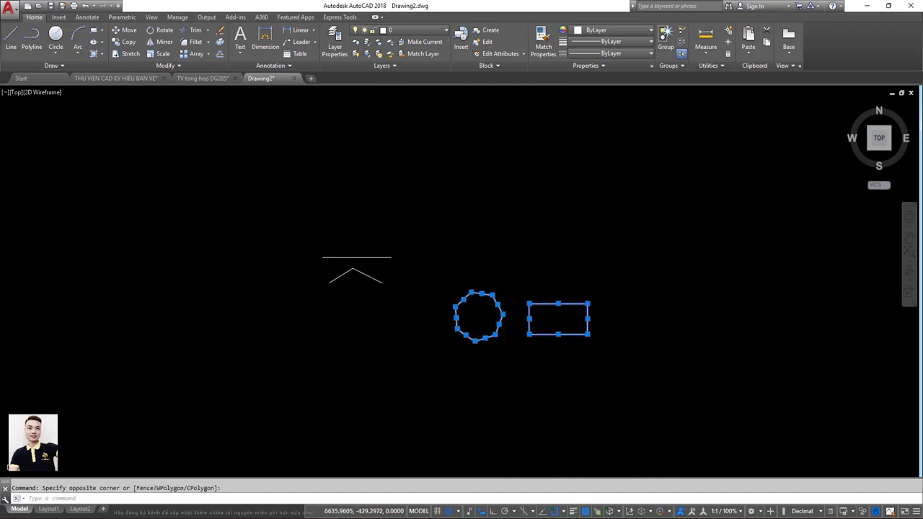
{"action": "type", "text": "m"}
{"action": "key", "text": "Return"}
{"action": "left_click", "coordinate": [526, 278]}
{"action": "left_click", "coordinate": [410, 276]}
Move the rectangle down so it sits below the heptagon.
{"action": "left_click", "coordinate": [509, 354]}
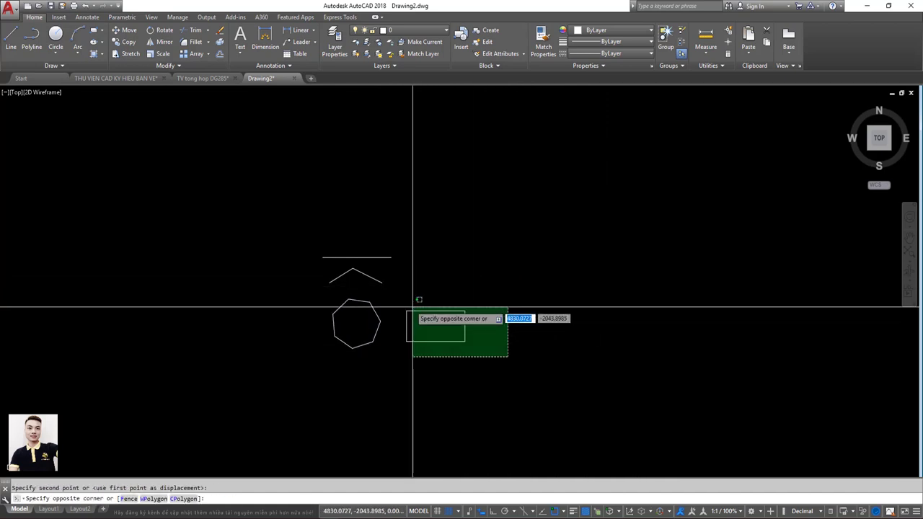
{"action": "left_click", "coordinate": [413, 307]}
{"action": "left_click", "coordinate": [465, 294]}
{"action": "type", "text": "m"}
{"action": "key", "text": "Return"}
{"action": "left_click", "coordinate": [480, 278]}
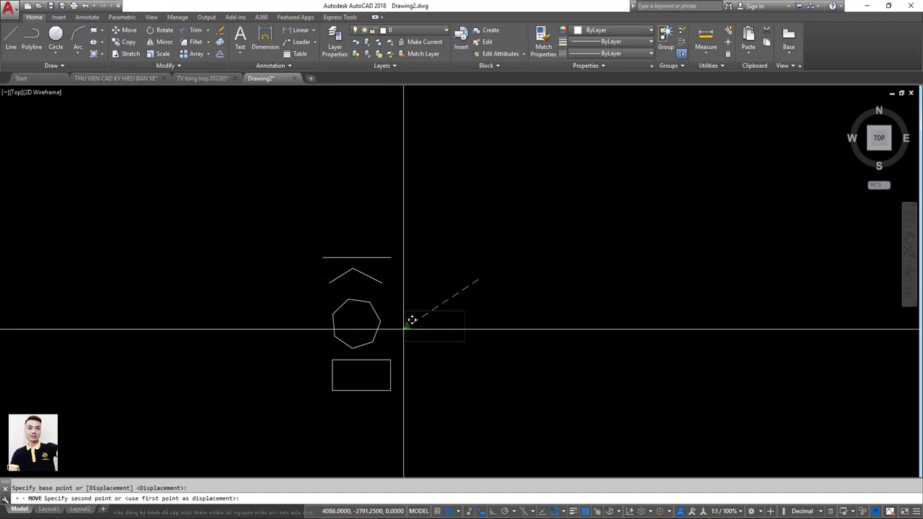
{"action": "scroll", "coordinate": [363, 262], "scroll_direction": "up", "scroll_amount": 4}
{"action": "left_click", "coordinate": [362, 261]}
Move the top horizontal line to sit above the chevron.
{"action": "left_click", "coordinate": [373, 220]}
{"action": "left_click", "coordinate": [325, 253]}
{"action": "type", "text": "m"}
{"action": "key", "text": "Return"}
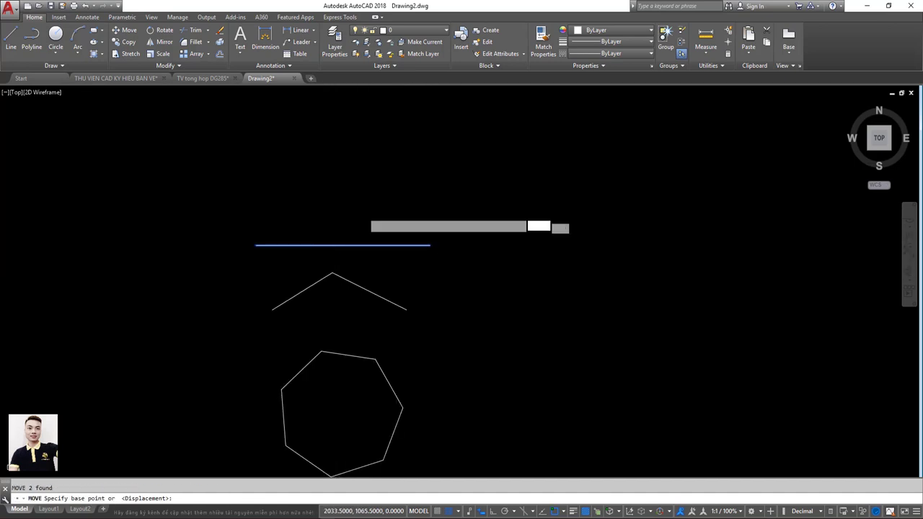
{"action": "left_click", "coordinate": [363, 217]}
{"action": "left_click", "coordinate": [319, 224]}
{"action": "left_click", "coordinate": [310, 242]}
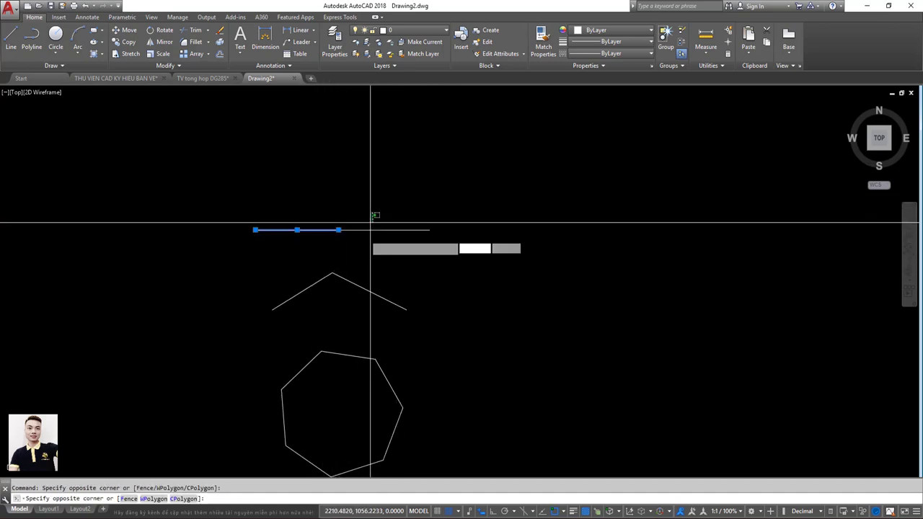
{"action": "key", "text": "Escape"}
{"action": "scroll", "coordinate": [310, 230], "scroll_direction": "up", "scroll_amount": 4}
{"action": "left_click", "coordinate": [299, 220]}
{"action": "key", "text": "Escape"}
{"action": "type", "text": "J"}
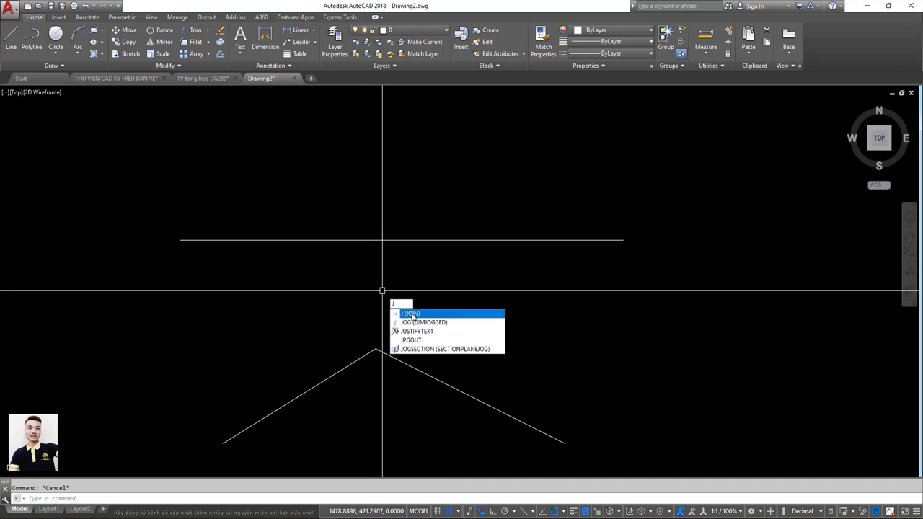
Join both halves of the top horizontal line, then select it to confirm it is one object.
{"action": "left_click", "coordinate": [411, 315]}
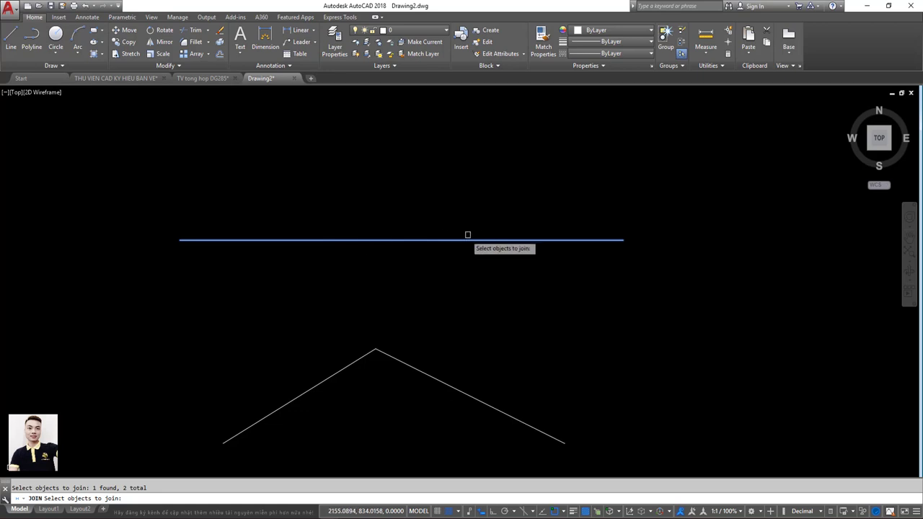
{"action": "scroll", "coordinate": [467, 234], "scroll_direction": "down", "scroll_amount": 5}
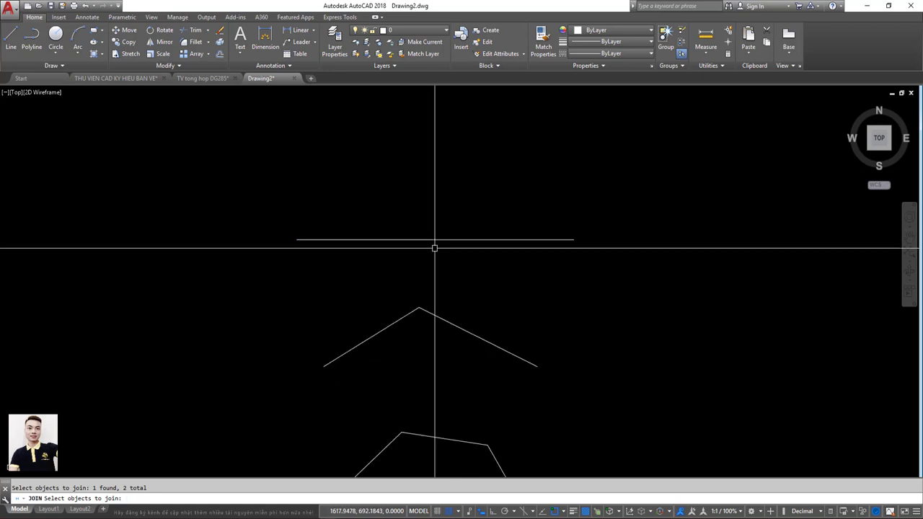
{"action": "middle_click_drag", "start_coordinate": [448, 249], "coordinate": [403, 257]}
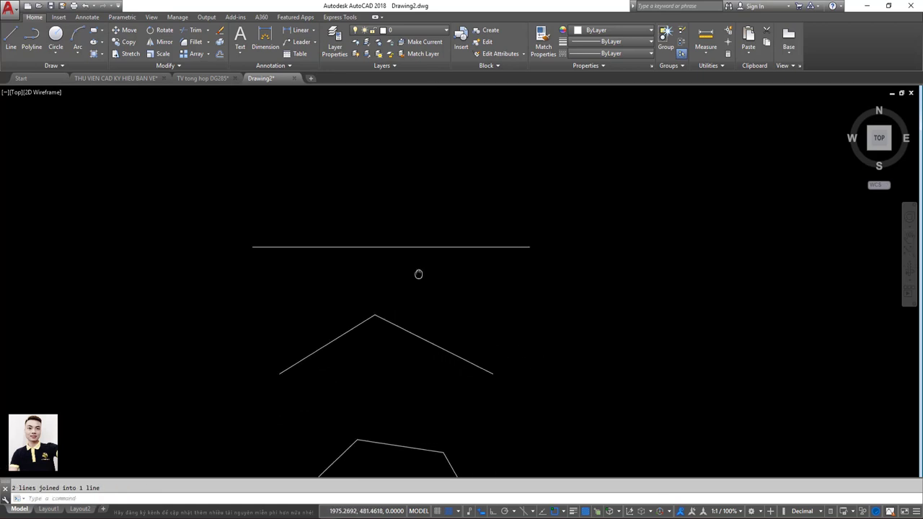
{"action": "left_click", "coordinate": [455, 248]}
{"action": "key", "text": "Escape"}
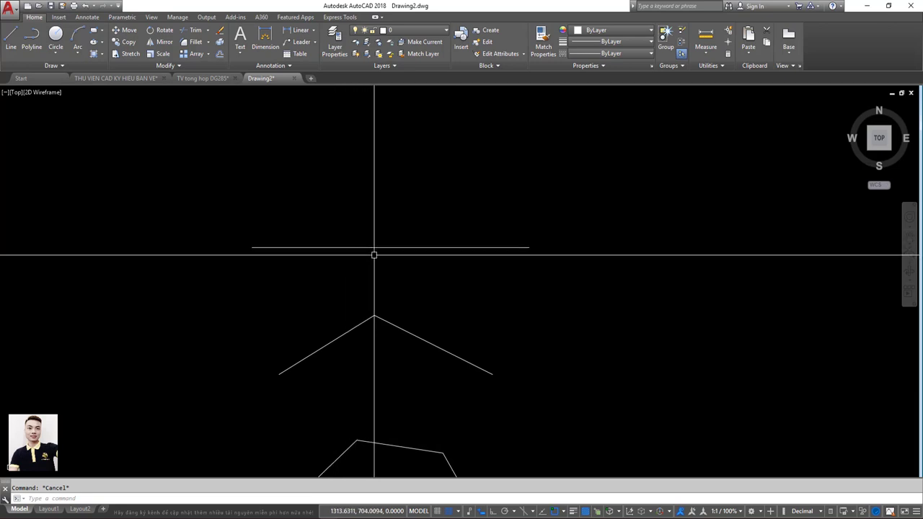
{"action": "left_click", "coordinate": [445, 251]}
{"action": "left_click", "coordinate": [438, 246]}
{"action": "key", "text": "Escape"}
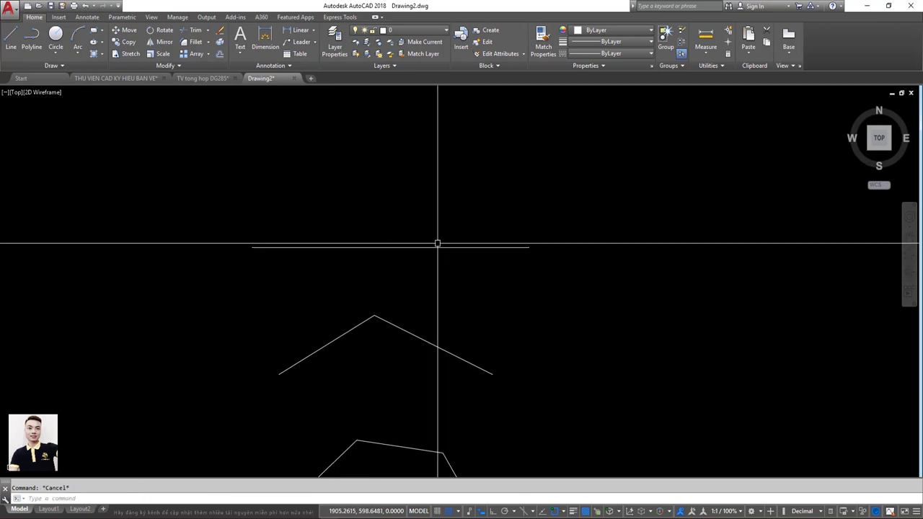
{"action": "left_click", "coordinate": [437, 246]}
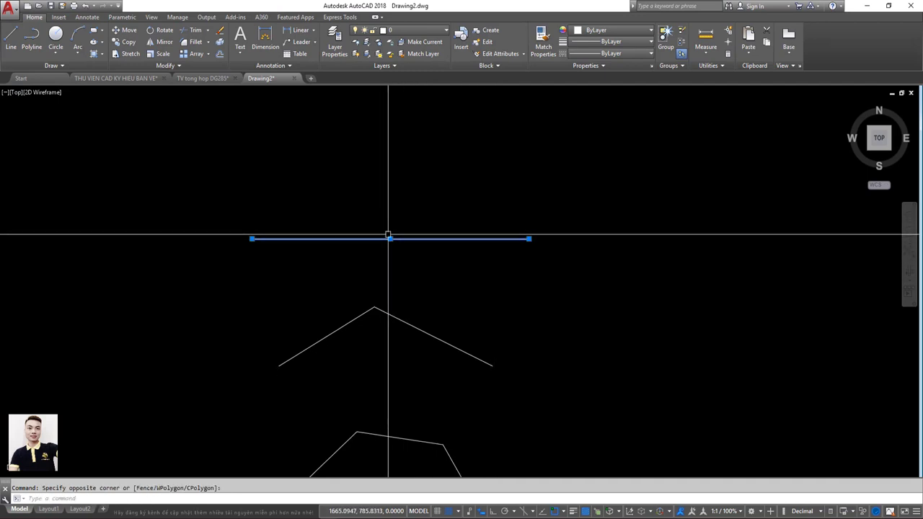
Join the chevron's left and right segments into one polyline and check the result.
{"action": "key", "text": "Escape"}
{"action": "middle_click_drag", "start_coordinate": [397, 278], "coordinate": [397, 235]}
{"action": "scroll", "coordinate": [377, 263], "scroll_direction": "up", "scroll_amount": 2}
{"action": "left_click", "coordinate": [382, 264]}
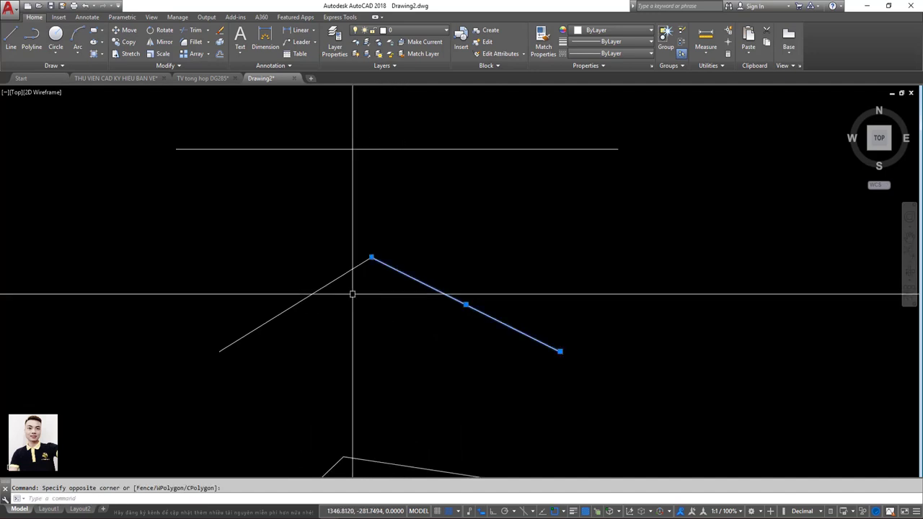
{"action": "key", "text": "Escape"}
{"action": "left_click_drag", "start_coordinate": [352, 294], "coordinate": [368, 257]}
{"action": "key", "text": "Escape"}
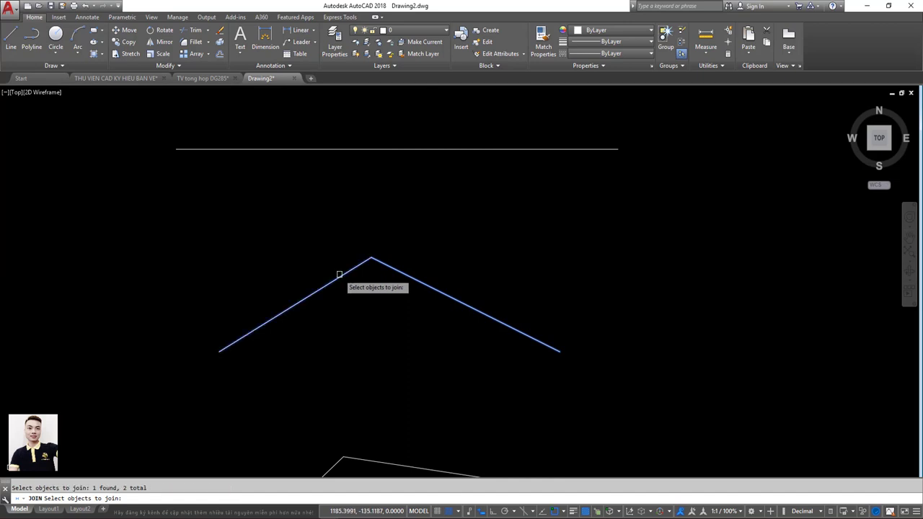
{"action": "key", "text": "Escape"}
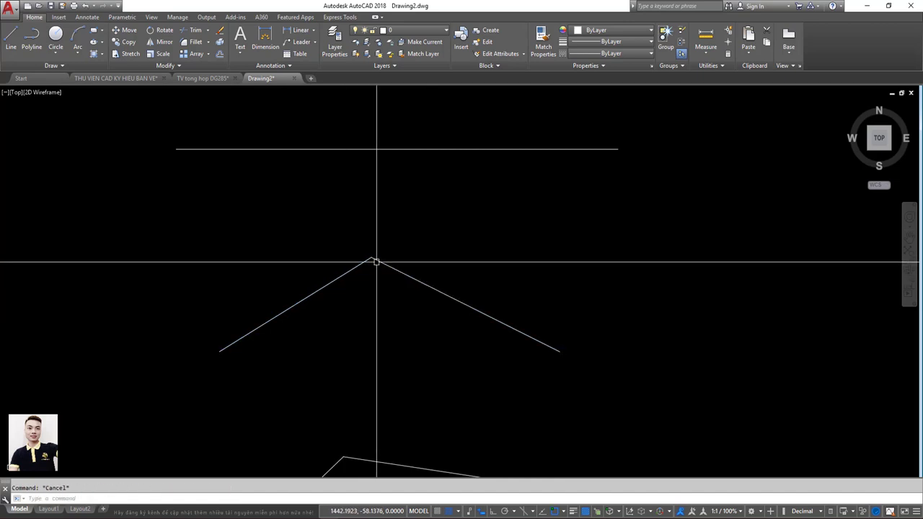
{"action": "scroll", "coordinate": [406, 250], "scroll_direction": "up", "scroll_amount": 5}
{"action": "left_click", "coordinate": [355, 306]}
{"action": "key", "text": "Escape"}
{"action": "scroll", "coordinate": [354, 306], "scroll_direction": "down", "scroll_amount": 5}
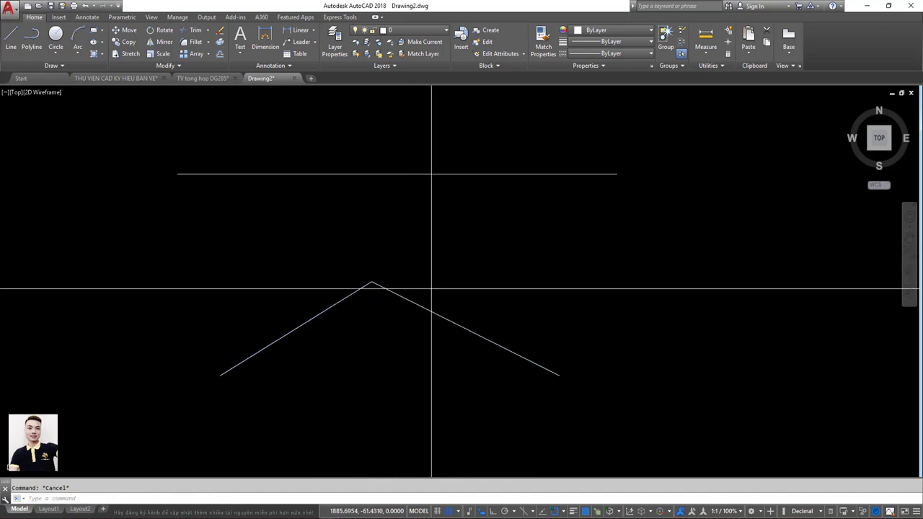
Delete the leftover duplicate chevron lines and check the heptagon's top edge.
{"action": "left_click", "coordinate": [371, 297]}
{"action": "key", "text": "Delete"}
{"action": "scroll", "coordinate": [537, 304], "scroll_direction": "down", "scroll_amount": 2}
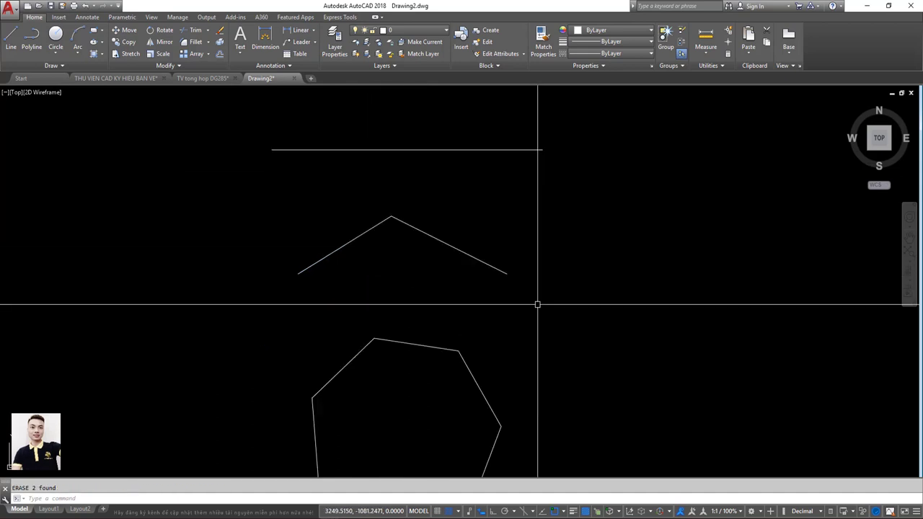
{"action": "scroll", "coordinate": [516, 247], "scroll_direction": "down", "scroll_amount": 2}
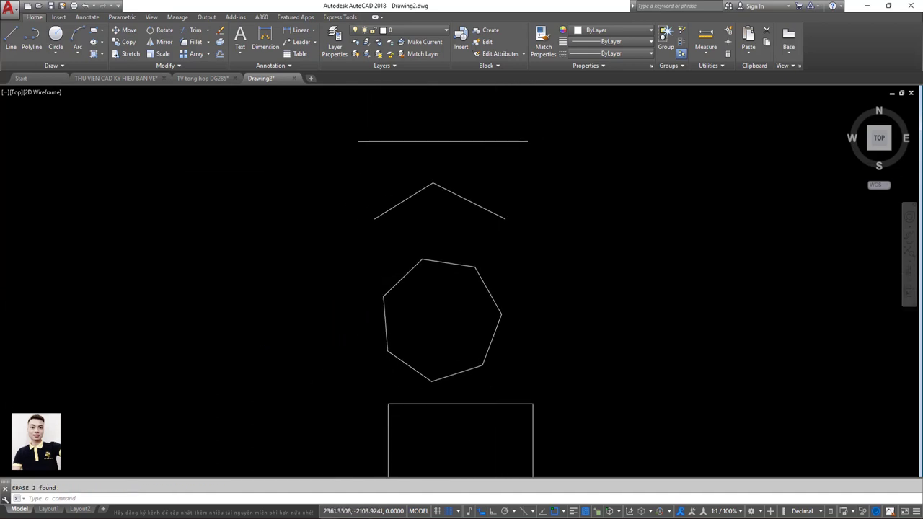
{"action": "scroll", "coordinate": [455, 209], "scroll_direction": "up", "scroll_amount": 5}
{"action": "left_click", "coordinate": [441, 225]}
{"action": "scroll", "coordinate": [446, 260], "scroll_direction": "down", "scroll_amount": 3}
{"action": "key", "text": "Escape"}
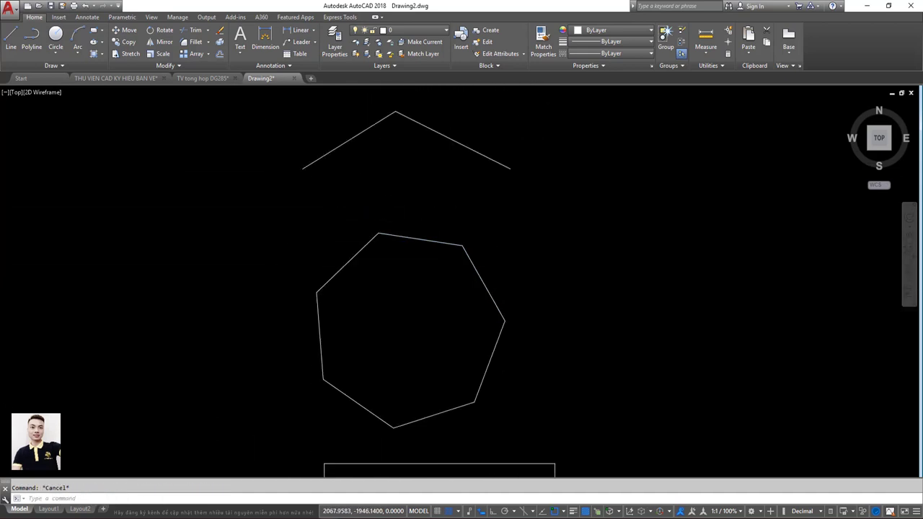
{"action": "scroll", "coordinate": [418, 264], "scroll_direction": "down", "scroll_amount": 2}
Select the heptagon's top edge to check it is a separate line.
{"action": "left_click", "coordinate": [408, 264]}
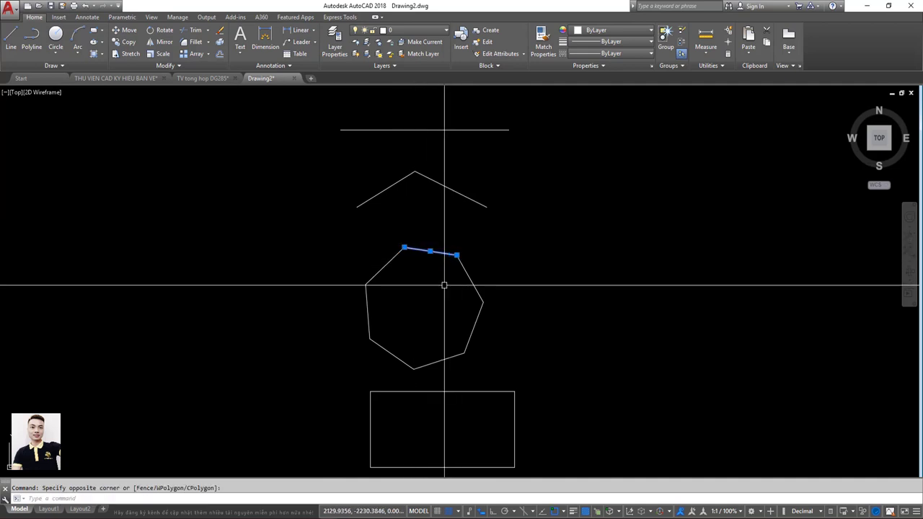
{"action": "scroll", "coordinate": [429, 253], "scroll_direction": "up", "scroll_amount": 2}
{"action": "key", "text": "Escape"}
{"action": "middle_click_drag", "start_coordinate": [429, 252], "coordinate": [412, 294]}
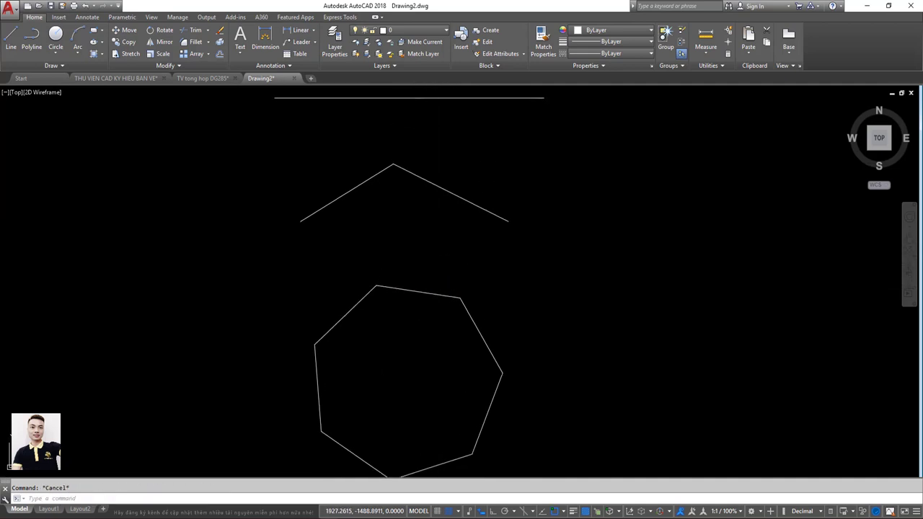
{"action": "left_click", "coordinate": [412, 294]}
{"action": "key", "text": "Escape"}
Join all seven heptagon edges into one closed polyline and confirm it.
{"action": "type", "text": "t"}
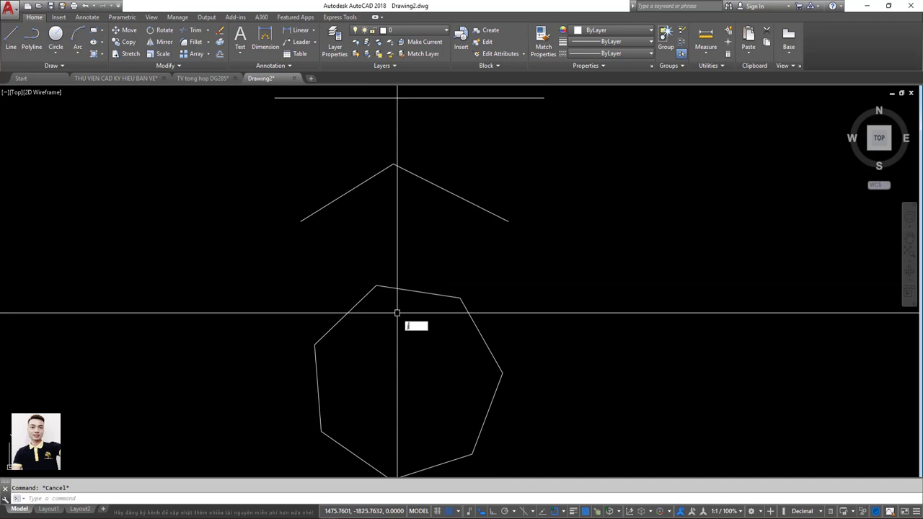
{"action": "key", "text": "Escape"}
{"action": "left_click", "coordinate": [397, 286]}
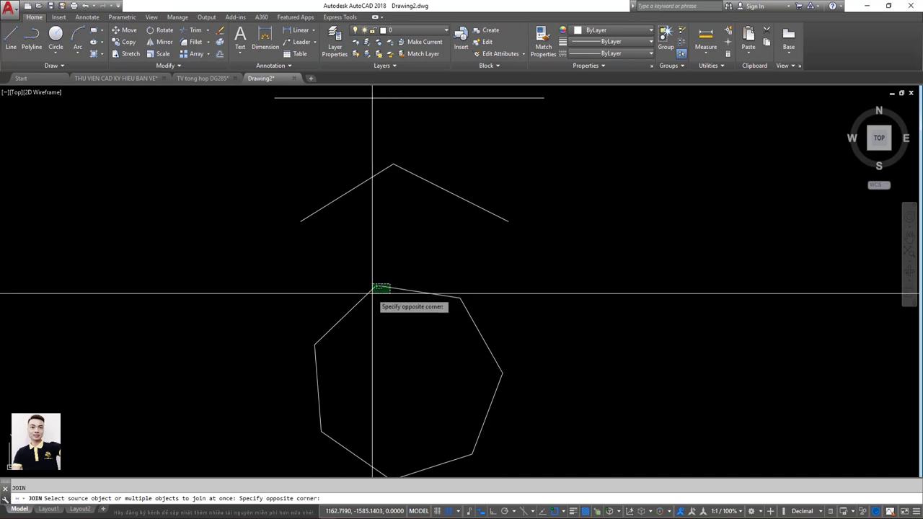
{"action": "left_click", "coordinate": [371, 295]}
{"action": "scroll", "coordinate": [392, 296], "scroll_direction": "down", "scroll_amount": 3}
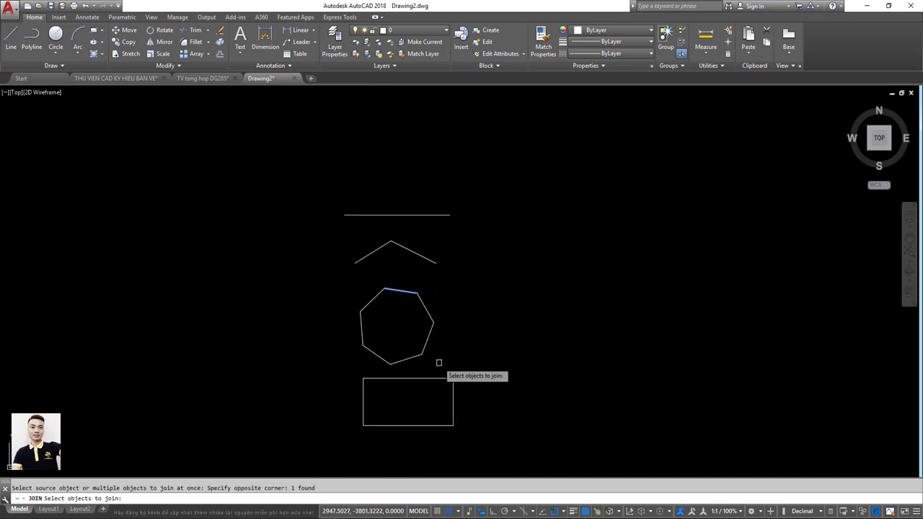
{"action": "left_click", "coordinate": [438, 363]}
{"action": "left_click", "coordinate": [336, 274]}
{"action": "left_click", "coordinate": [448, 365]}
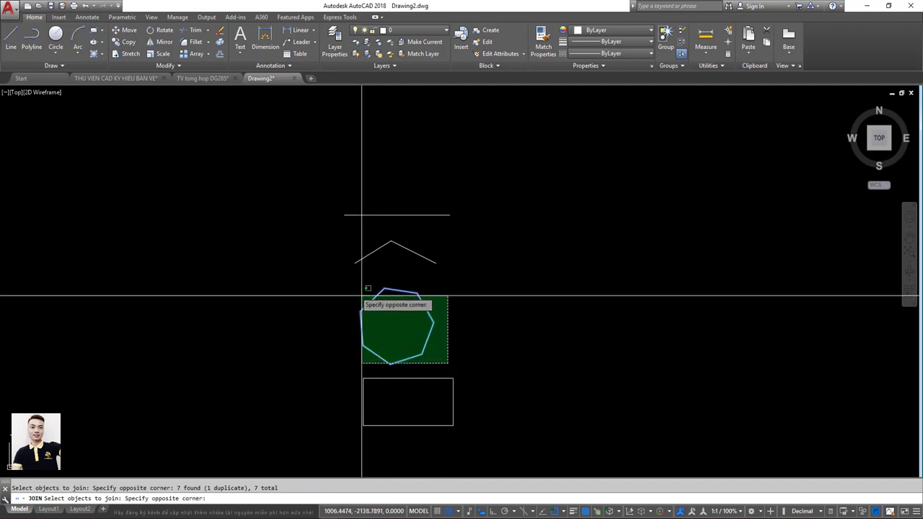
{"action": "left_click", "coordinate": [348, 287]}
{"action": "key", "text": "Return"}
{"action": "left_click", "coordinate": [401, 294]}
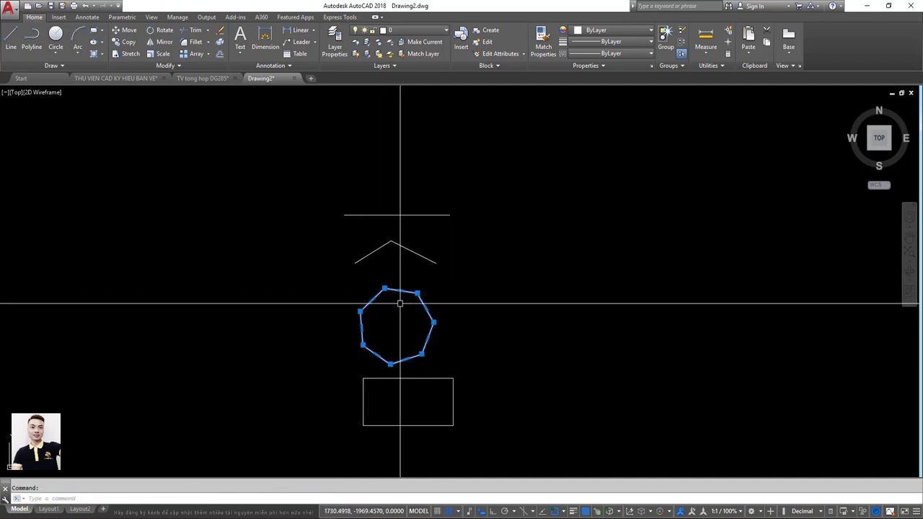
{"action": "scroll", "coordinate": [399, 294], "scroll_direction": "up", "scroll_amount": 4}
{"action": "scroll", "coordinate": [396, 293], "scroll_direction": "down", "scroll_amount": 2}
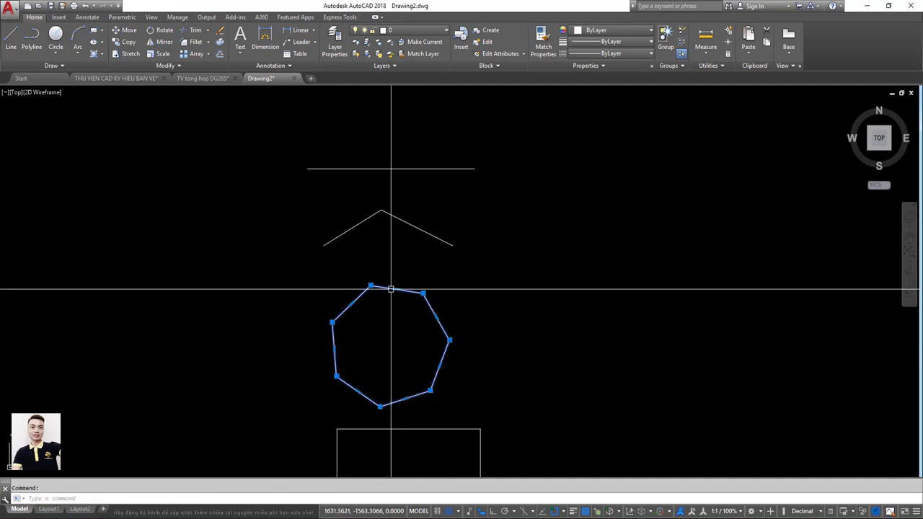
{"action": "key", "text": "Escape"}
Join the rectangle's four sides with J into one polyline and confirm it.
{"action": "middle_click_drag", "start_coordinate": [426, 447], "coordinate": [428, 361]}
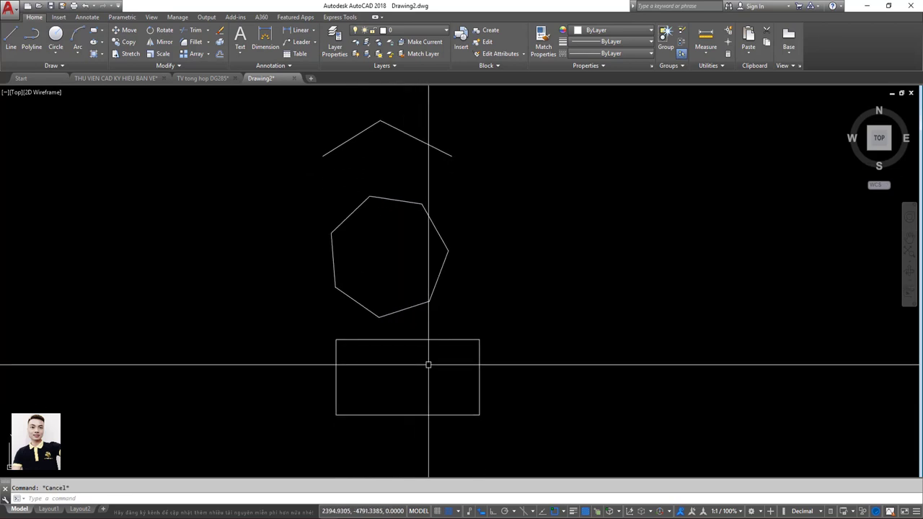
{"action": "type", "text": "j"}
{"action": "key", "text": "Return"}
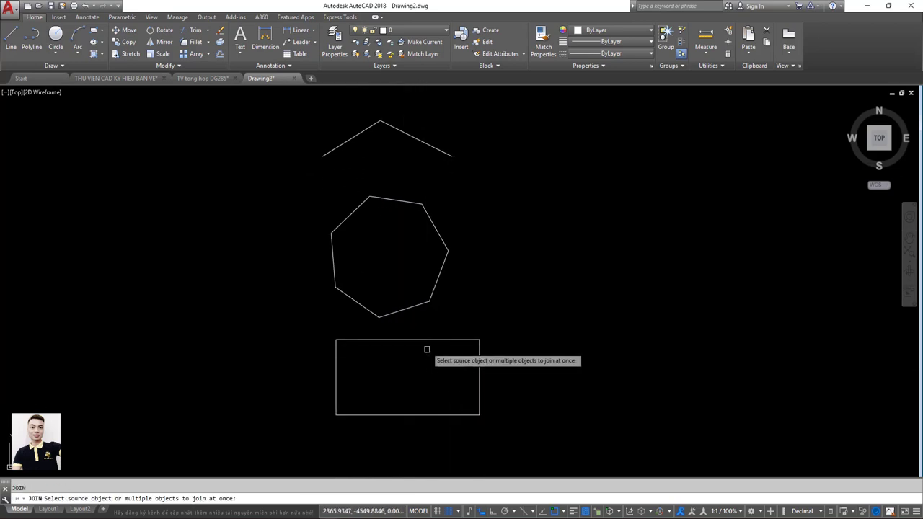
{"action": "left_click", "coordinate": [280, 319]}
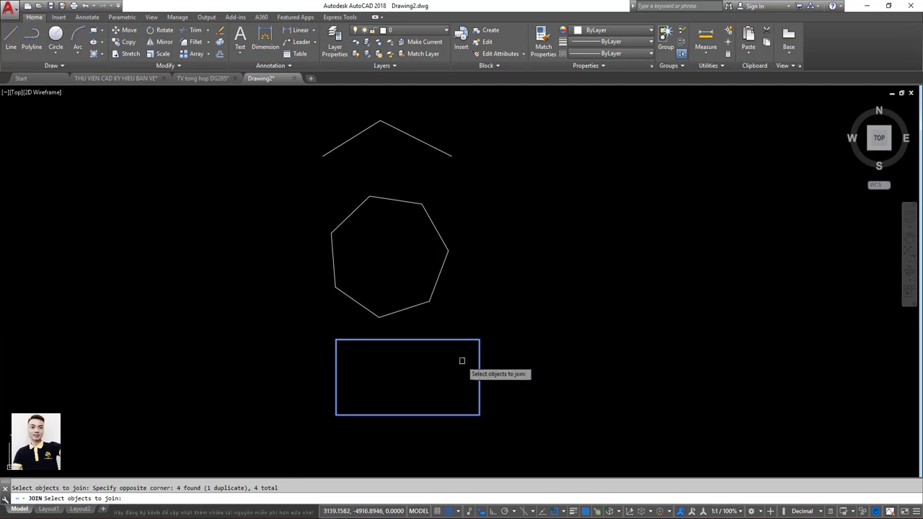
{"action": "key", "text": "Return"}
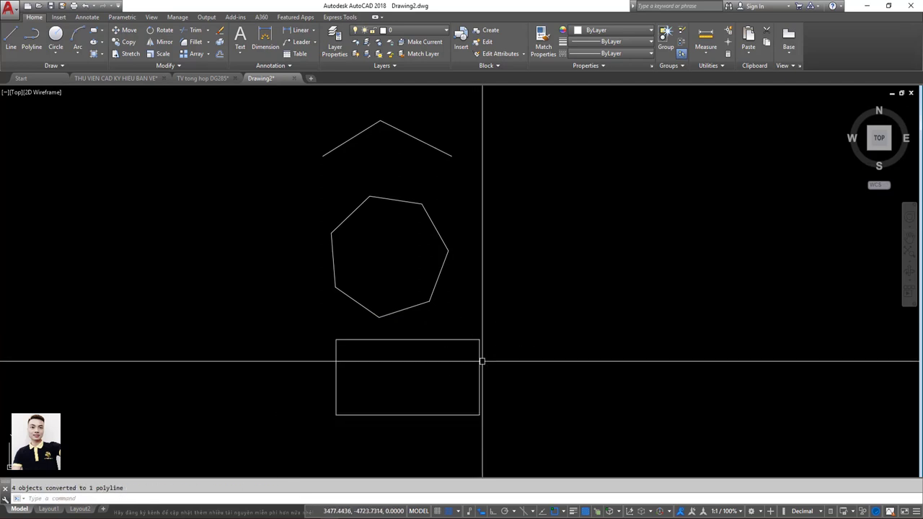
{"action": "left_click", "coordinate": [480, 361]}
{"action": "key", "text": "Escape"}
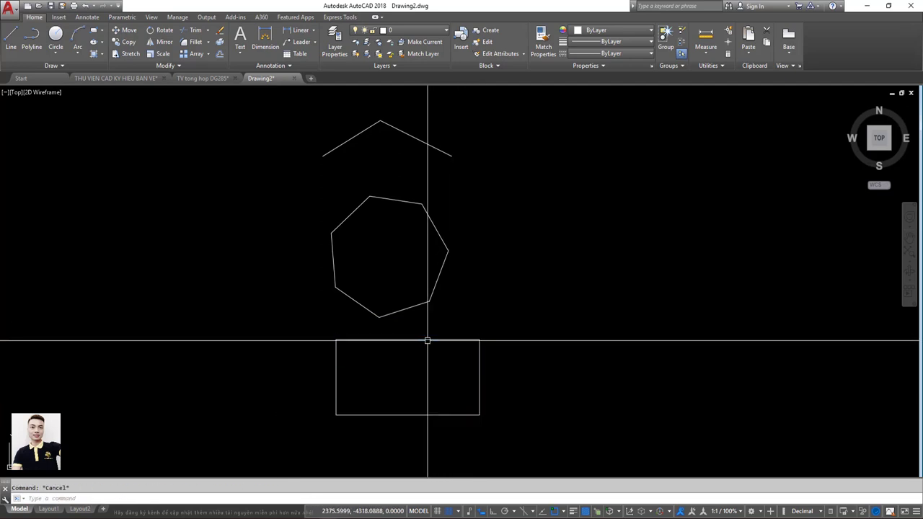
{"action": "middle_click_drag", "start_coordinate": [395, 229], "coordinate": [391, 242]}
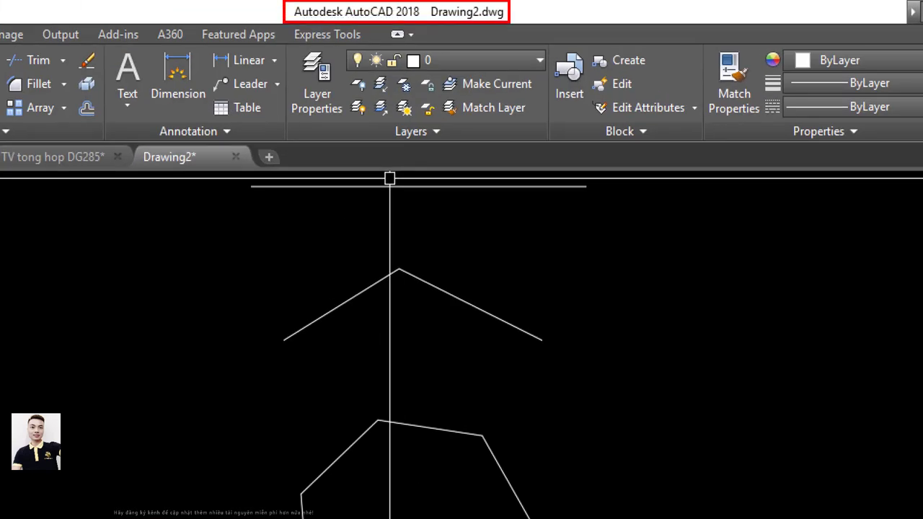
Start copying the rectangle, then cancel the copy.
{"action": "middle_click_drag", "start_coordinate": [437, 226], "coordinate": [355, 214]}
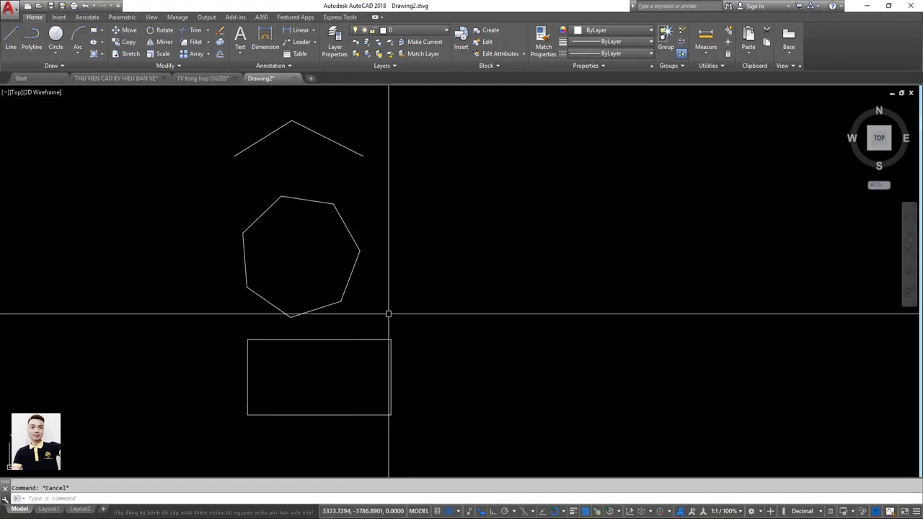
{"action": "type", "text": "c"}
{"action": "key", "text": "Return"}
{"action": "left_click", "coordinate": [340, 362]}
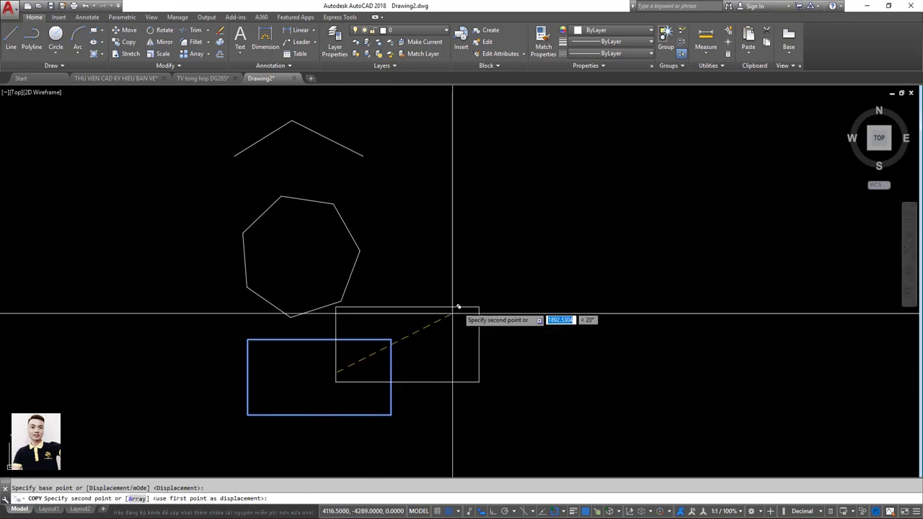
{"action": "middle_click_drag", "start_coordinate": [457, 305], "coordinate": [348, 387]}
{"action": "key", "text": "Escape"}
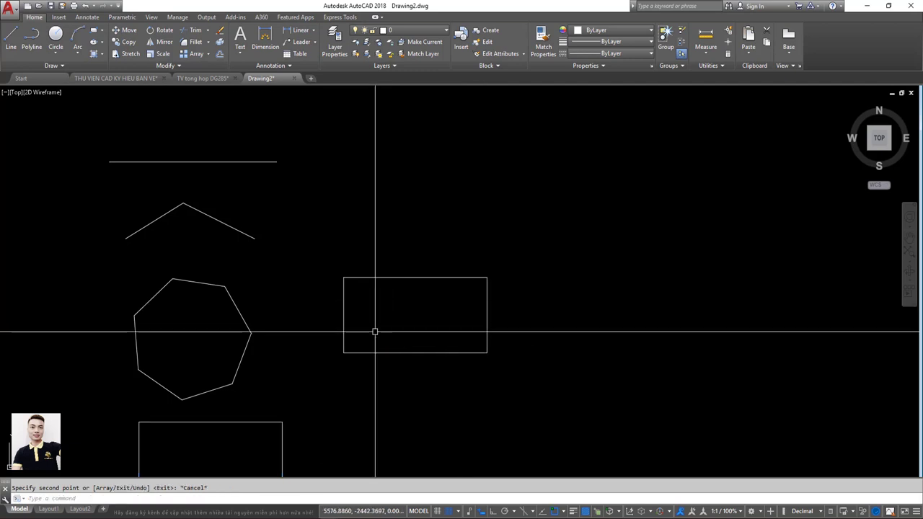
{"action": "middle_click_drag", "start_coordinate": [375, 329], "coordinate": [441, 327]}
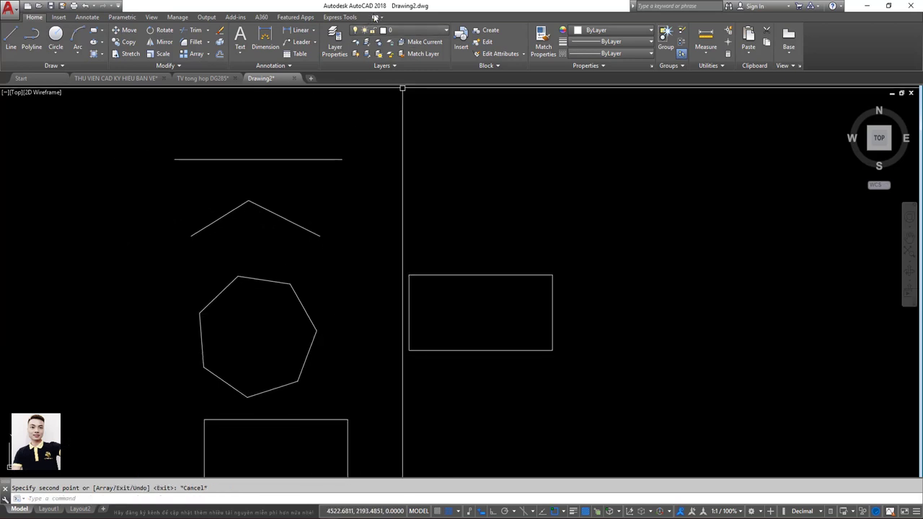
{"action": "middle_click_drag", "start_coordinate": [373, 222], "coordinate": [406, 168]}
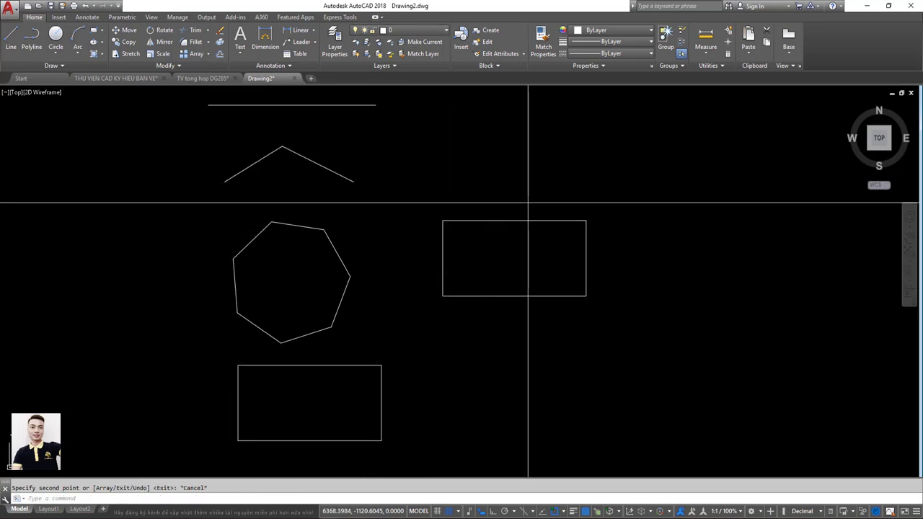
Explode the right-hand rectangle into separate lines with X.
{"action": "left_click", "coordinate": [490, 221]}
{"action": "key", "text": "Escape"}
{"action": "left_click_drag", "start_coordinate": [499, 206], "coordinate": [469, 243]}
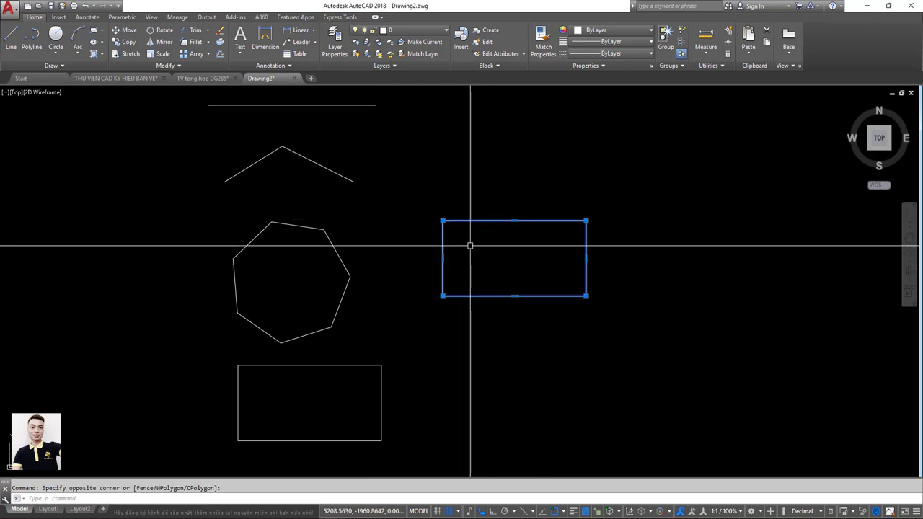
{"action": "type", "text": "x"}
{"action": "key", "text": "Return"}
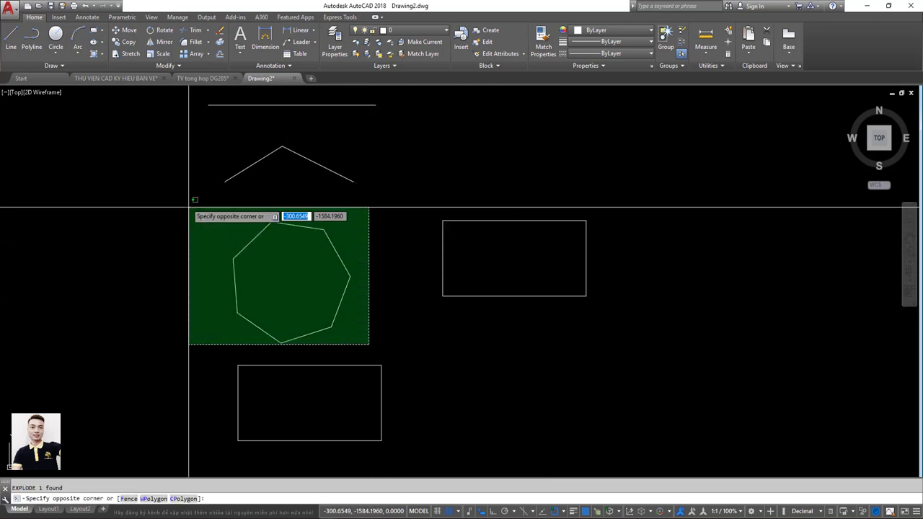
Copy the heptagon with CO and place it right of the rectangle.
{"action": "left_click_drag", "start_coordinate": [369, 344], "coordinate": [189, 206]}
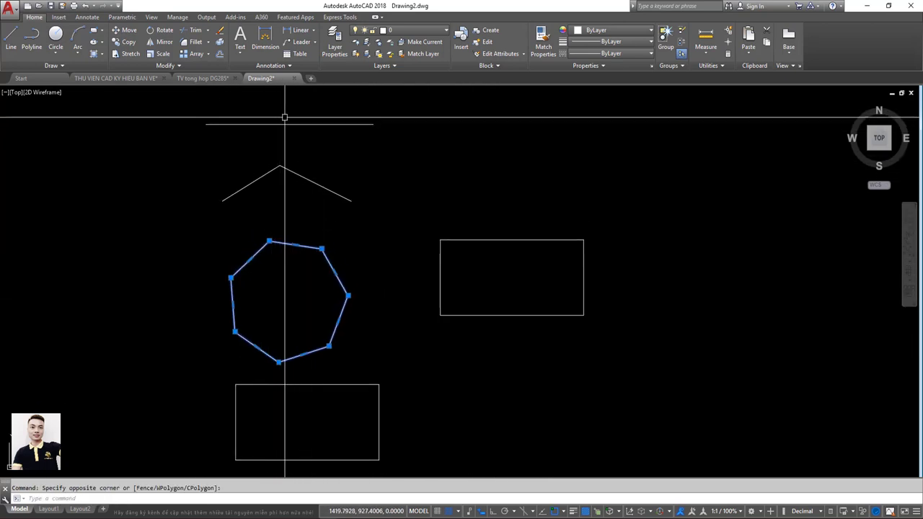
{"action": "type", "text": "co"}
{"action": "key", "text": "Return"}
{"action": "left_click", "coordinate": [288, 301]}
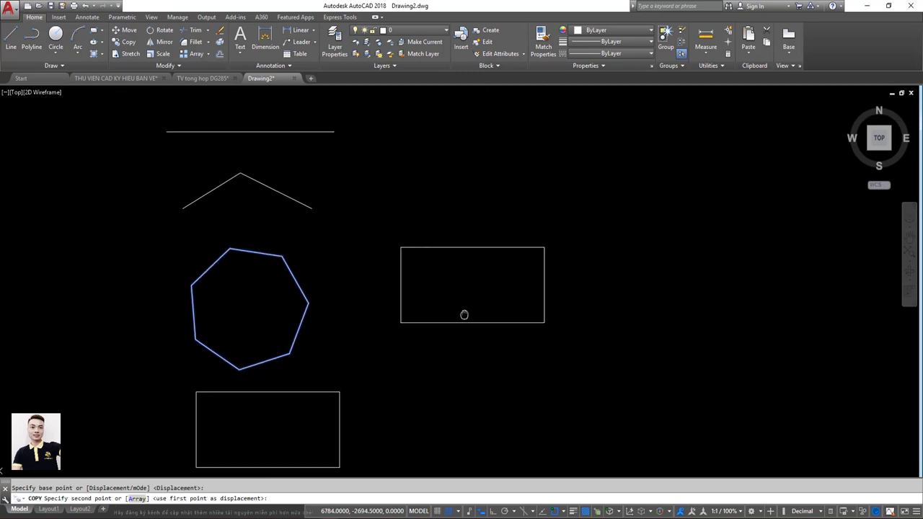
{"action": "middle_click_drag", "start_coordinate": [464, 315], "coordinate": [280, 335]}
{"action": "left_click", "coordinate": [522, 310]}
{"action": "key", "text": "Escape"}
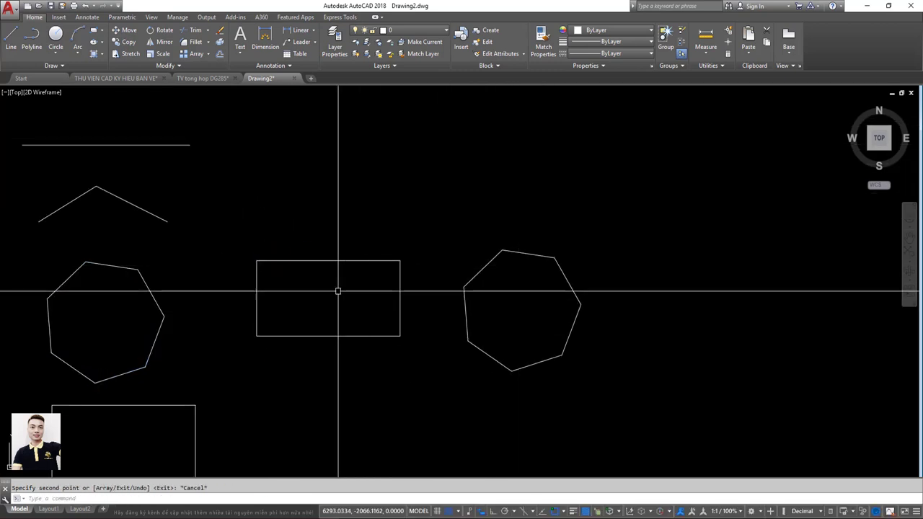
{"action": "middle_click_drag", "start_coordinate": [309, 293], "coordinate": [404, 271]}
{"action": "scroll", "coordinate": [391, 263], "scroll_direction": "up", "scroll_amount": 2}
{"action": "scroll", "coordinate": [392, 263], "scroll_direction": "down", "scroll_amount": 2}
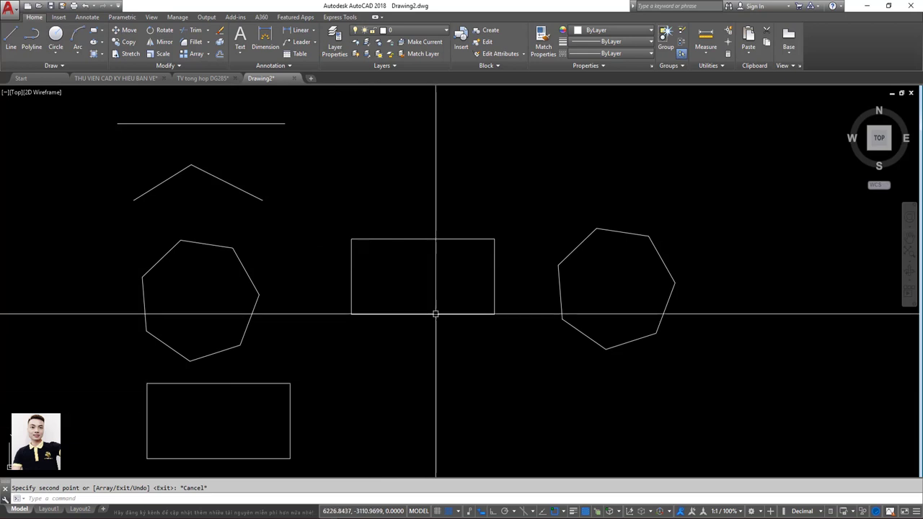
Select the exploded rectangle's top edge and the copied heptagon to inspect them.
{"action": "left_click", "coordinate": [445, 224]}
{"action": "left_click", "coordinate": [414, 281]}
{"action": "key", "text": "Escape"}
{"action": "left_click", "coordinate": [675, 239]}
{"action": "left_click", "coordinate": [503, 284]}
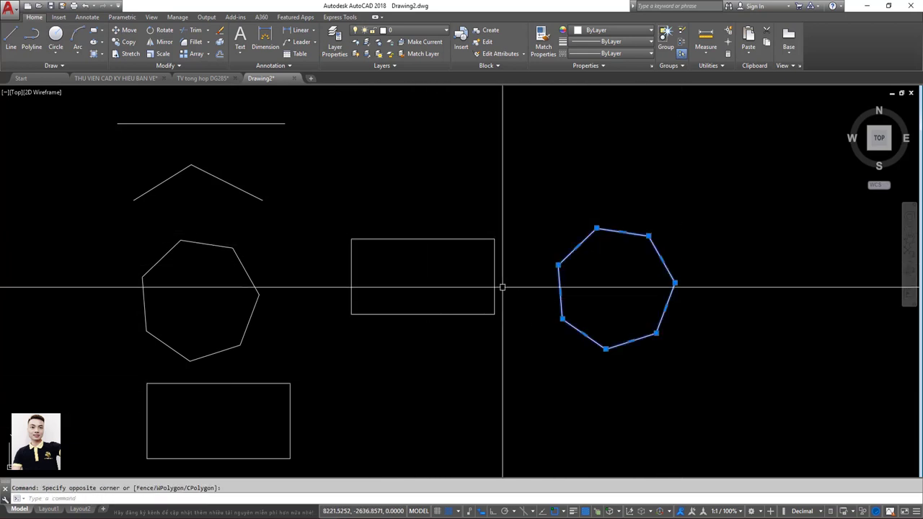
{"action": "key", "text": "Escape"}
{"action": "scroll", "coordinate": [410, 253], "scroll_direction": "up", "scroll_amount": 2}
{"action": "middle_click_drag", "start_coordinate": [410, 253], "coordinate": [402, 271]}
{"action": "left_click_drag", "start_coordinate": [418, 249], "coordinate": [440, 274]}
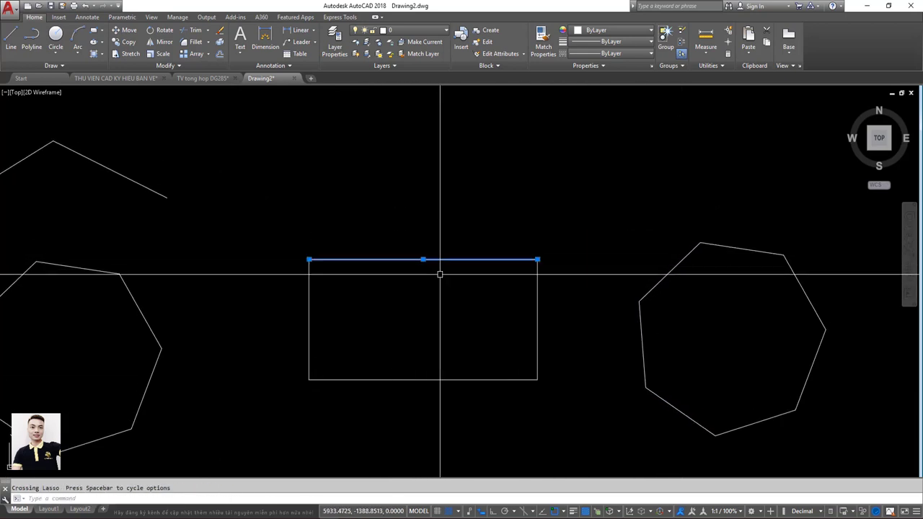
{"action": "key", "text": "Escape"}
{"action": "left_click", "coordinate": [445, 245]}
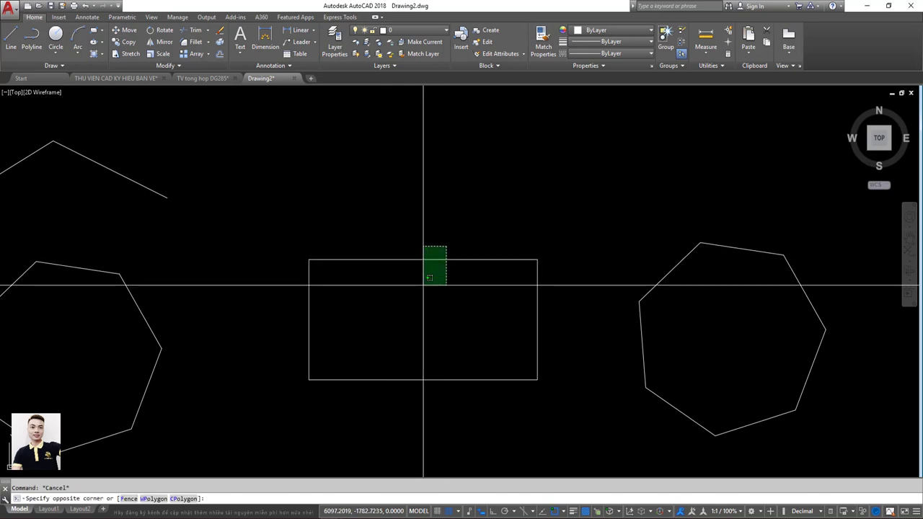
{"action": "left_click", "coordinate": [423, 284]}
{"action": "left_click", "coordinate": [539, 264]}
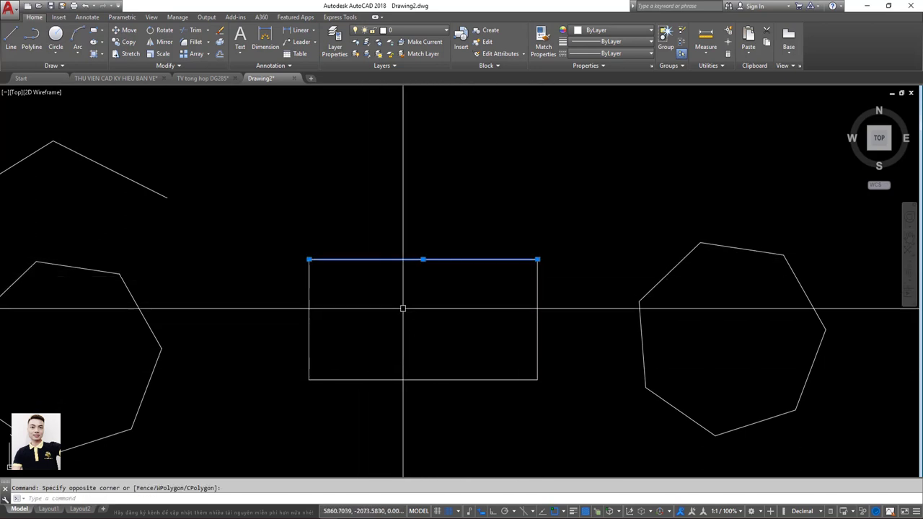
{"action": "key", "text": "Escape"}
{"action": "middle_click_drag", "start_coordinate": [392, 311], "coordinate": [386, 305]}
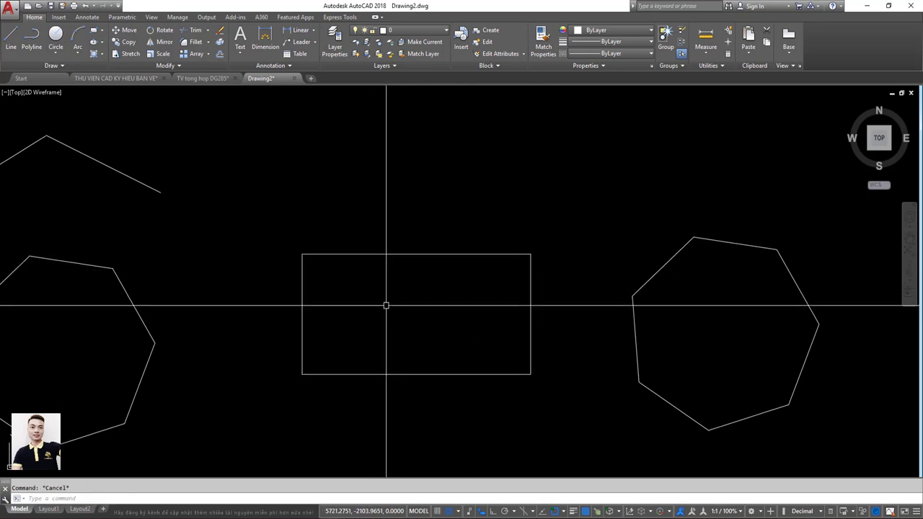
Confirm the top edge is a standalone 2884-long Line in the Properties palette.
{"action": "left_click", "coordinate": [344, 253]}
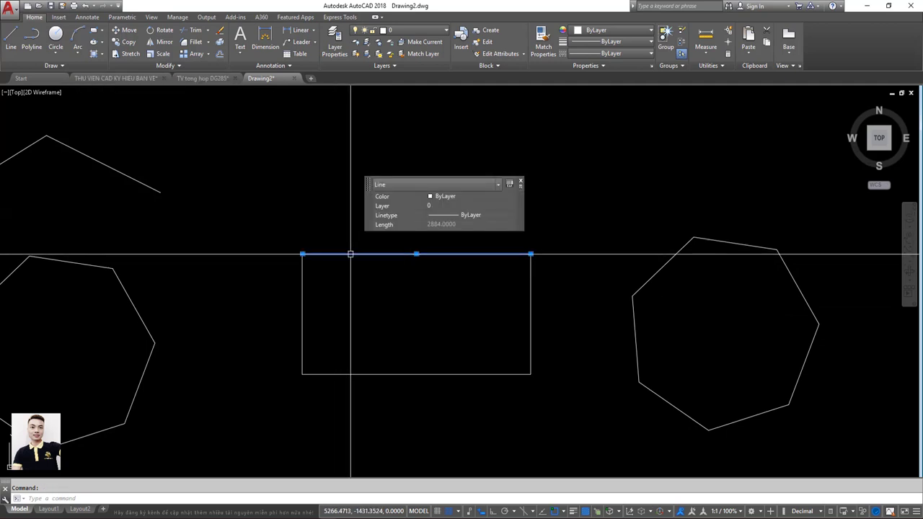
{"action": "left_click", "coordinate": [522, 183]}
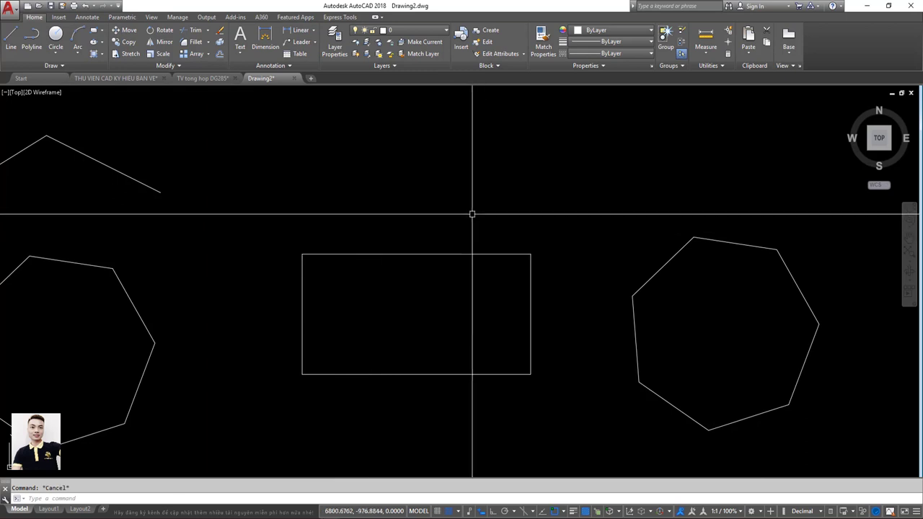
{"action": "left_click", "coordinate": [449, 220]}
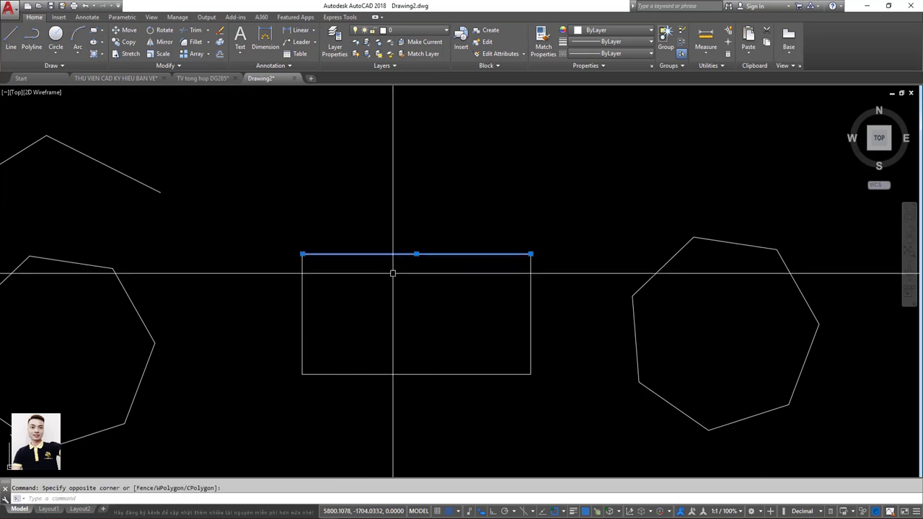
{"action": "key", "text": "ctrl+1"}
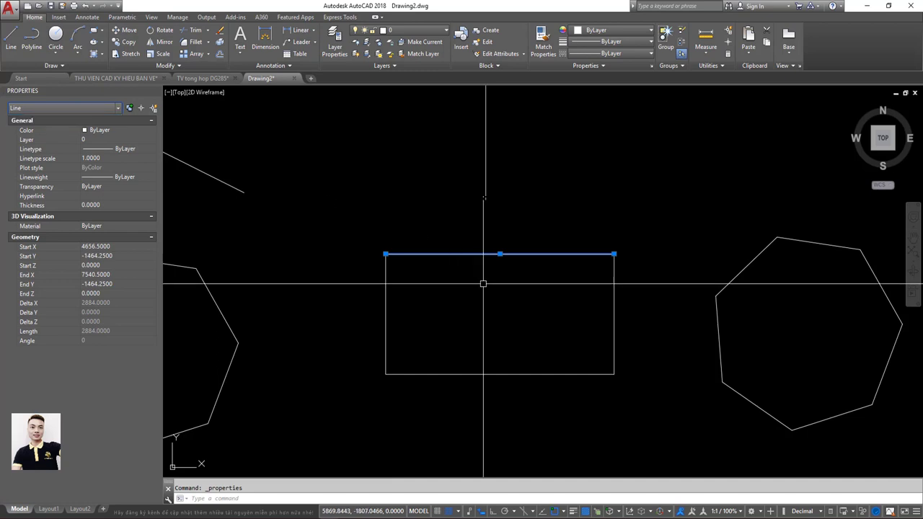
{"action": "key", "text": "Escape"}
{"action": "scroll", "coordinate": [492, 283], "scroll_direction": "up", "scroll_amount": 2}
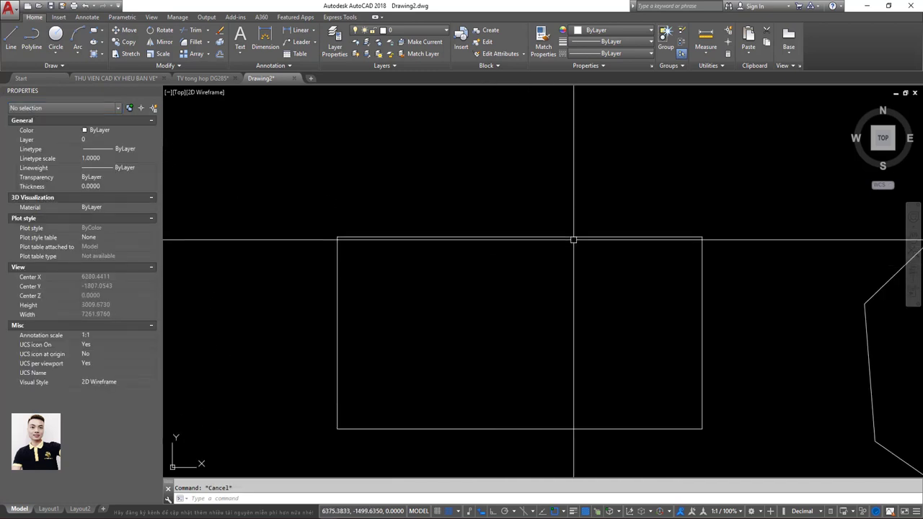
Convert the copied rectangle's top edge line into a polyline with PEDIT.
{"action": "scroll", "coordinate": [494, 300], "scroll_direction": "down", "scroll_amount": 2}
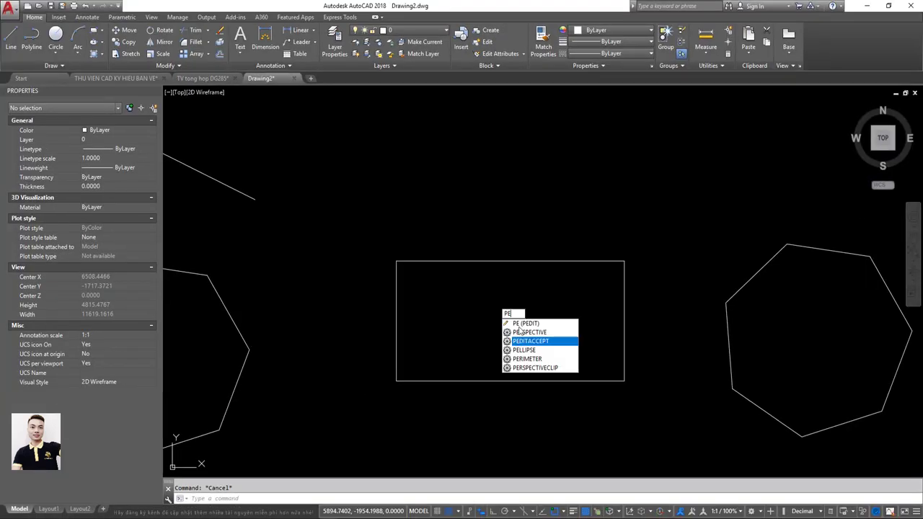
{"action": "key", "text": "Escape"}
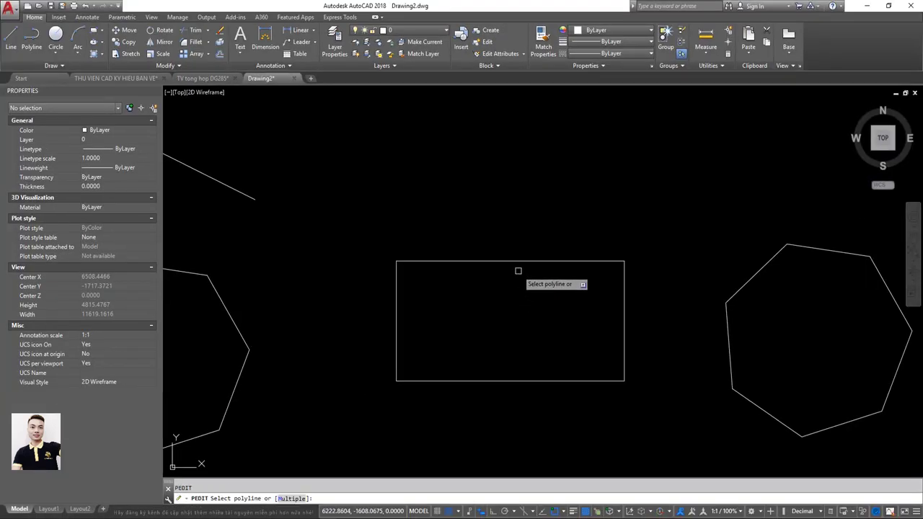
{"action": "left_click", "coordinate": [513, 263]}
{"action": "type", "text": "y"}
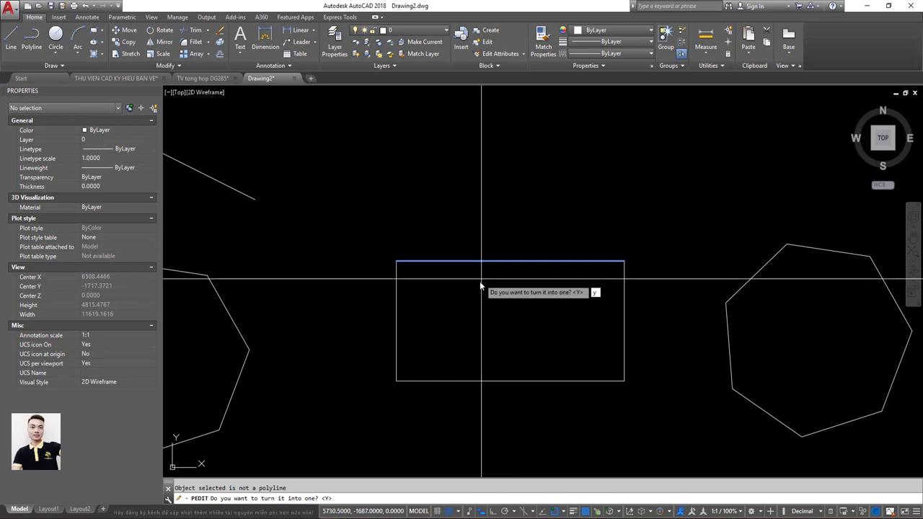
{"action": "key", "text": "Return"}
{"action": "key", "text": "Return"}
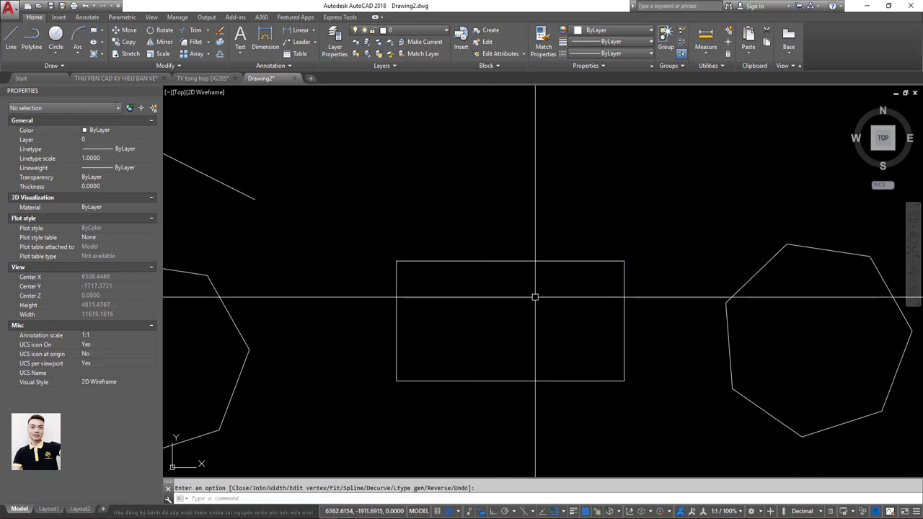
{"action": "left_click", "coordinate": [545, 259]}
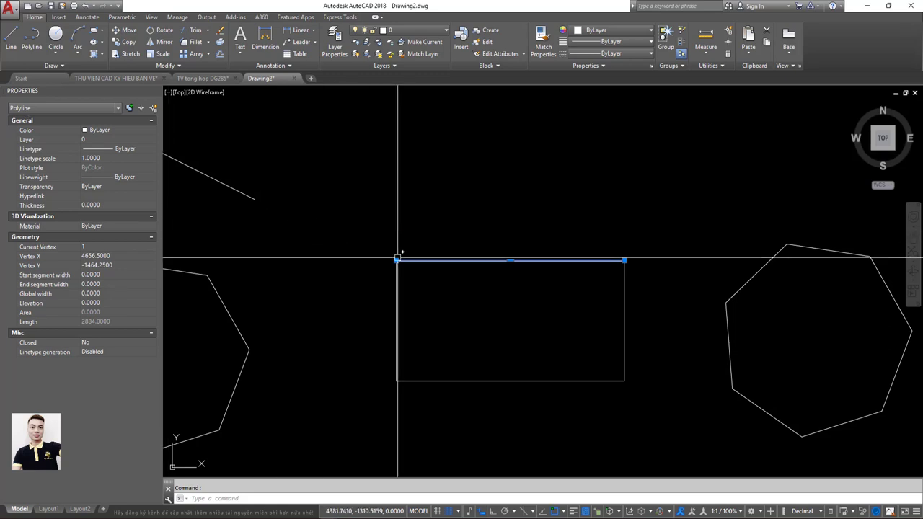
Join the rectangle's other edges onto the top-edge polyline with PEDIT Join.
{"action": "double_click", "coordinate": [475, 263]}
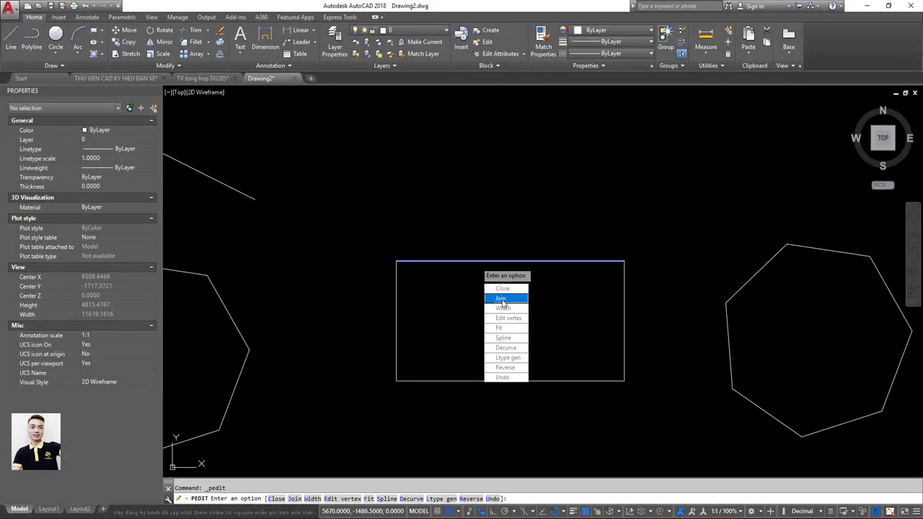
{"action": "left_click", "coordinate": [502, 300]}
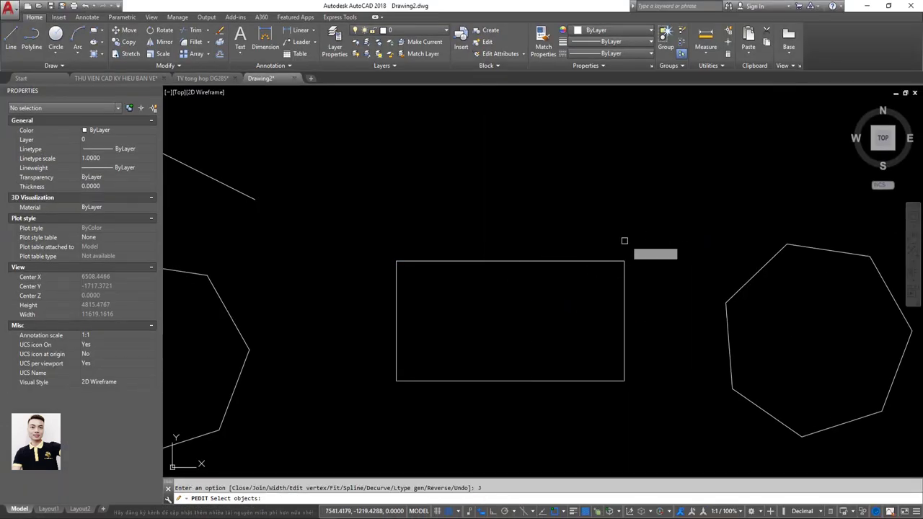
{"action": "left_click", "coordinate": [656, 230]}
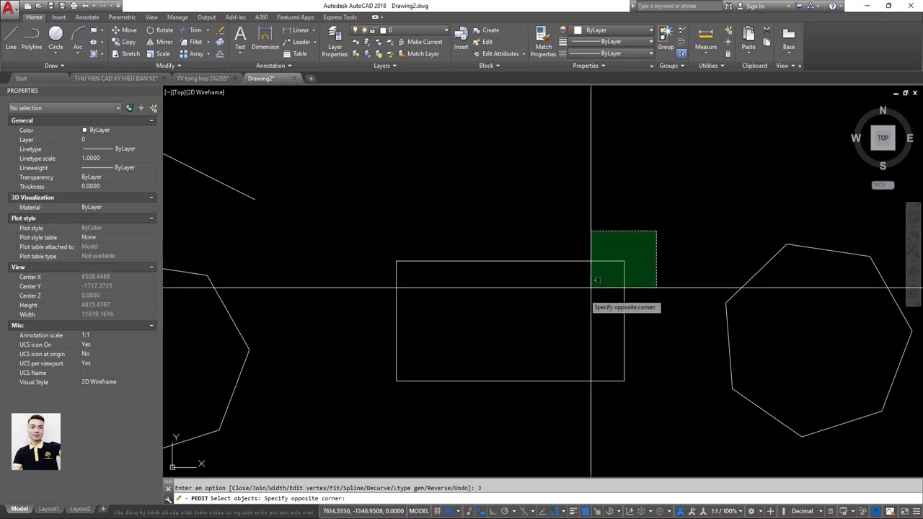
{"action": "left_click", "coordinate": [381, 405]}
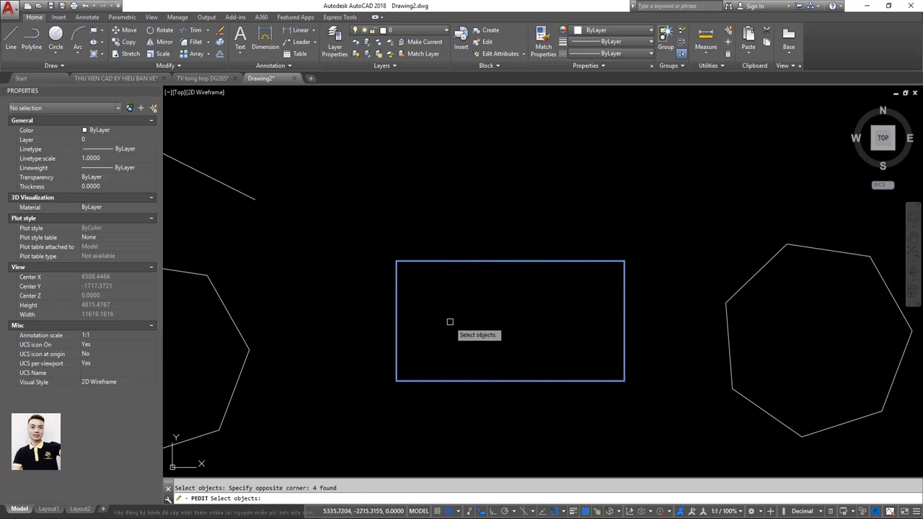
{"action": "key", "text": "Return"}
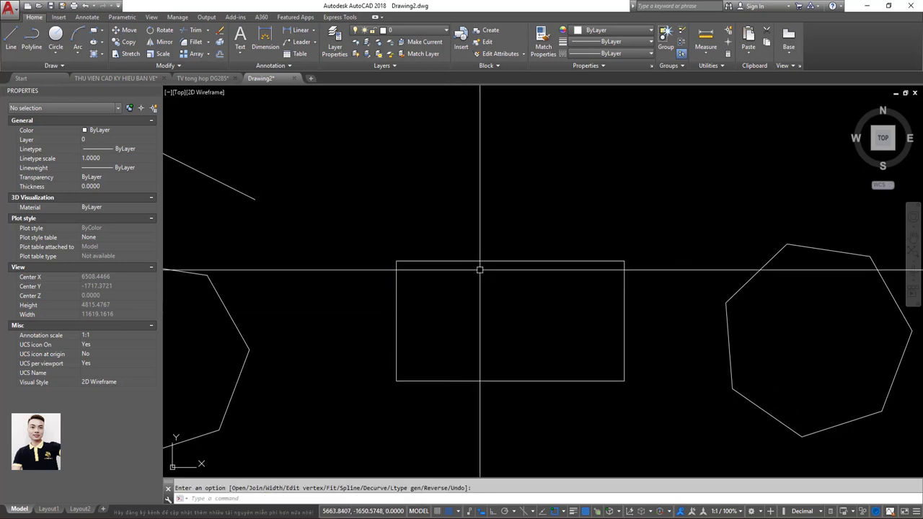
{"action": "key", "text": "Escape"}
{"action": "scroll", "coordinate": [443, 249], "scroll_direction": "down", "scroll_amount": 4}
Center the view on the right heptagon and explode it into separate lines.
{"action": "scroll", "coordinate": [346, 273], "scroll_direction": "up", "scroll_amount": 2}
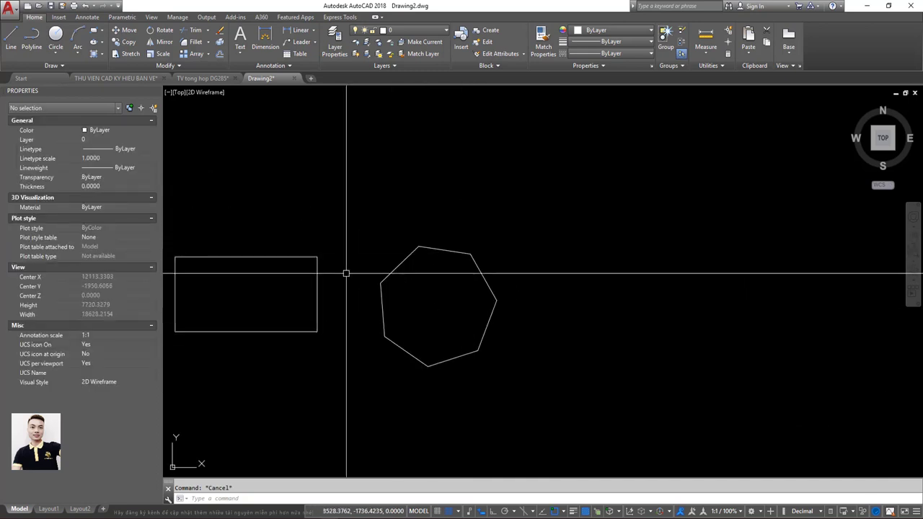
{"action": "middle_click_drag", "start_coordinate": [346, 273], "coordinate": [519, 254]}
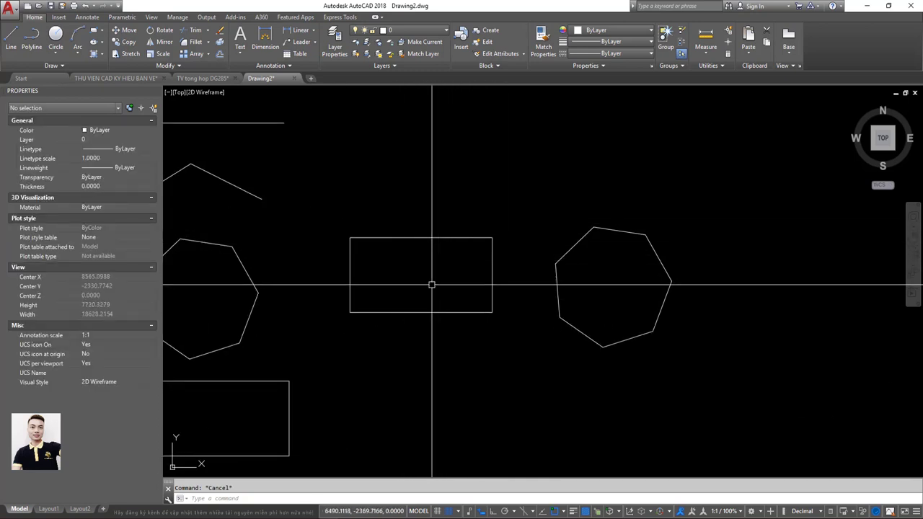
{"action": "middle_click_drag", "start_coordinate": [431, 285], "coordinate": [549, 294]}
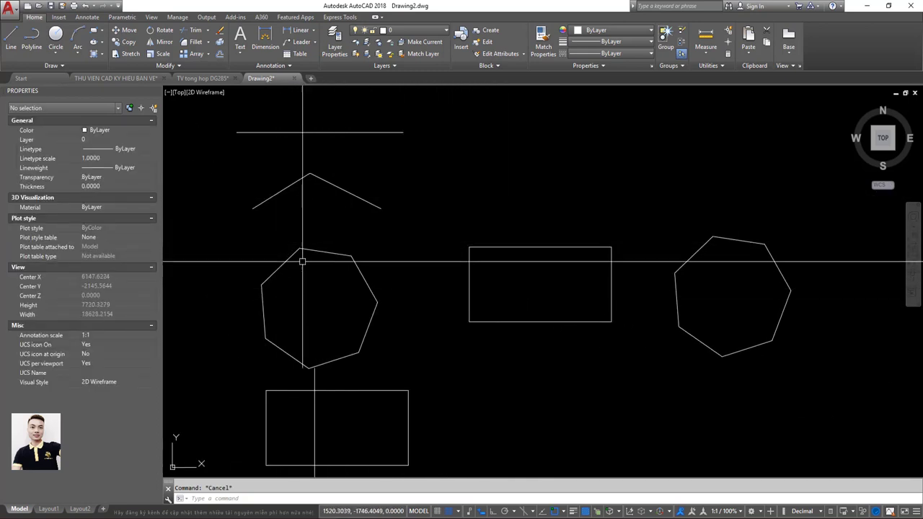
{"action": "middle_click_drag", "start_coordinate": [728, 259], "coordinate": [494, 262]}
{"action": "scroll", "coordinate": [491, 261], "scroll_direction": "up", "scroll_amount": 2}
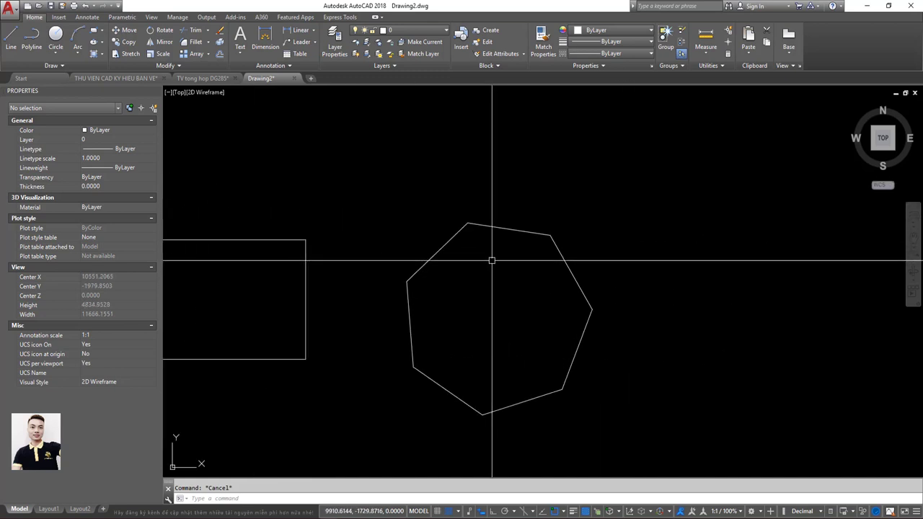
{"action": "type", "text": "PE"}
{"action": "key", "text": "Return"}
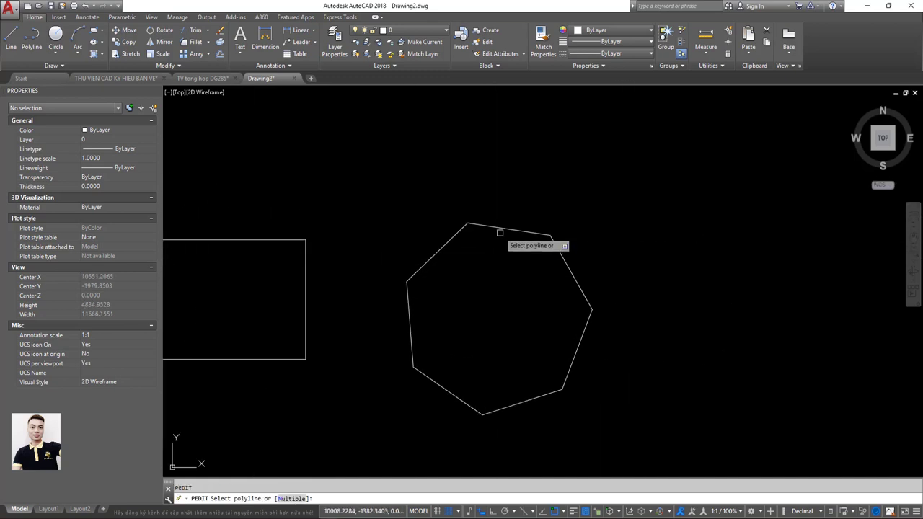
{"action": "left_click", "coordinate": [500, 227]}
{"action": "key", "text": "Escape"}
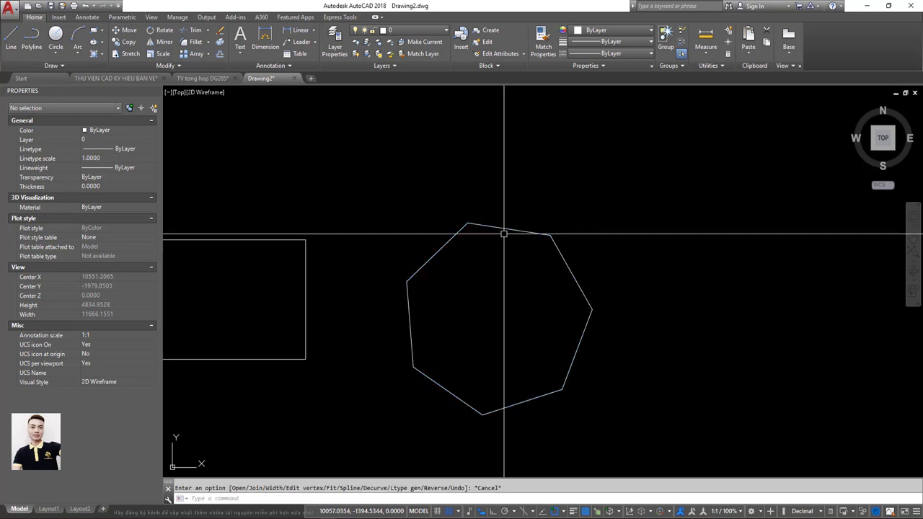
{"action": "left_click", "coordinate": [502, 229]}
{"action": "key", "text": "Return"}
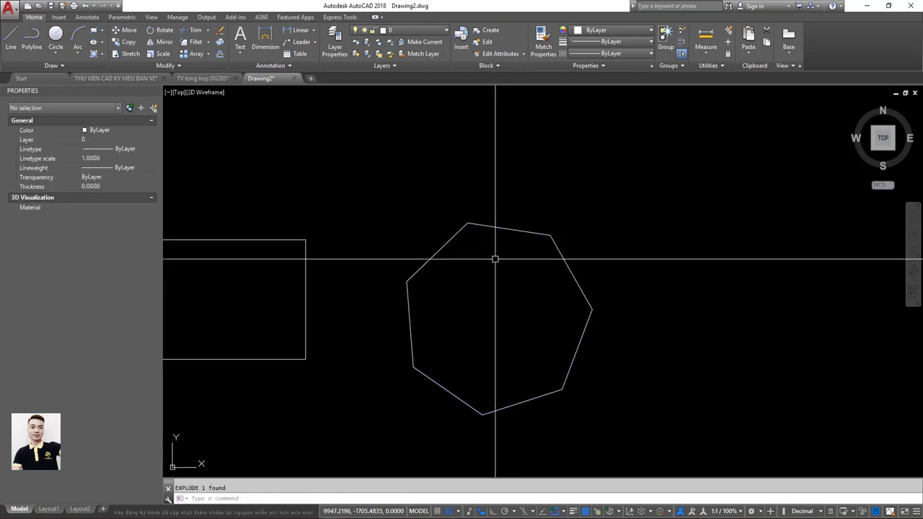
Turn the exploded heptagon's top edge line into a polyline.
{"action": "left_click", "coordinate": [504, 228]}
{"action": "key", "text": "Escape"}
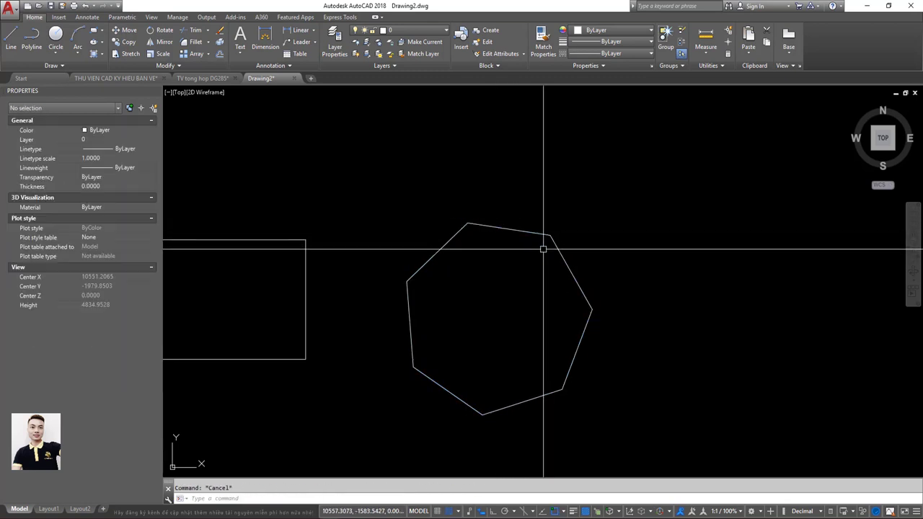
{"action": "left_click", "coordinate": [556, 248]}
{"action": "key", "text": "Escape"}
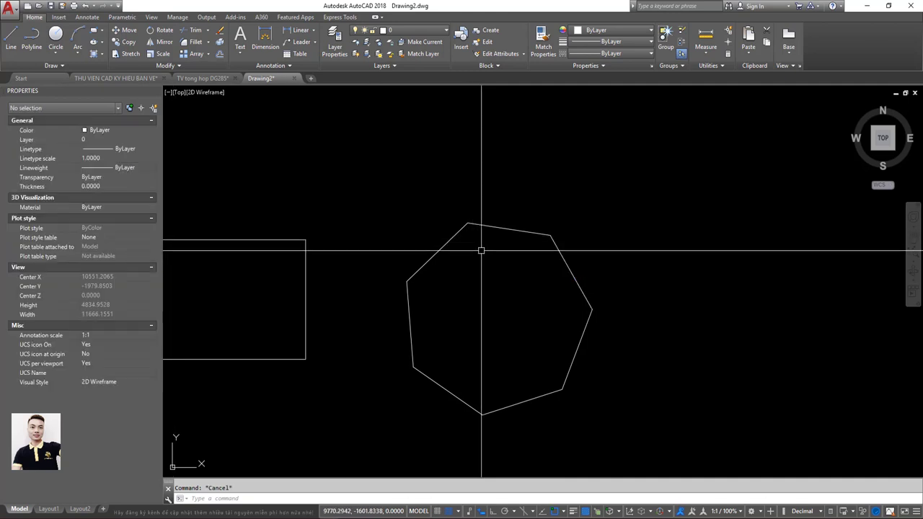
{"action": "type", "text": "PE"}
{"action": "key", "text": "Return"}
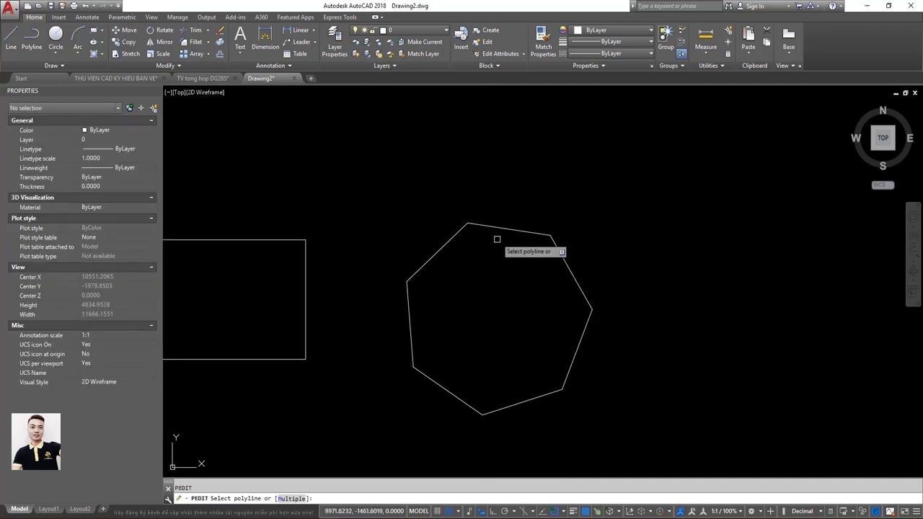
{"action": "left_click", "coordinate": [497, 228]}
{"action": "type", "text": "y"}
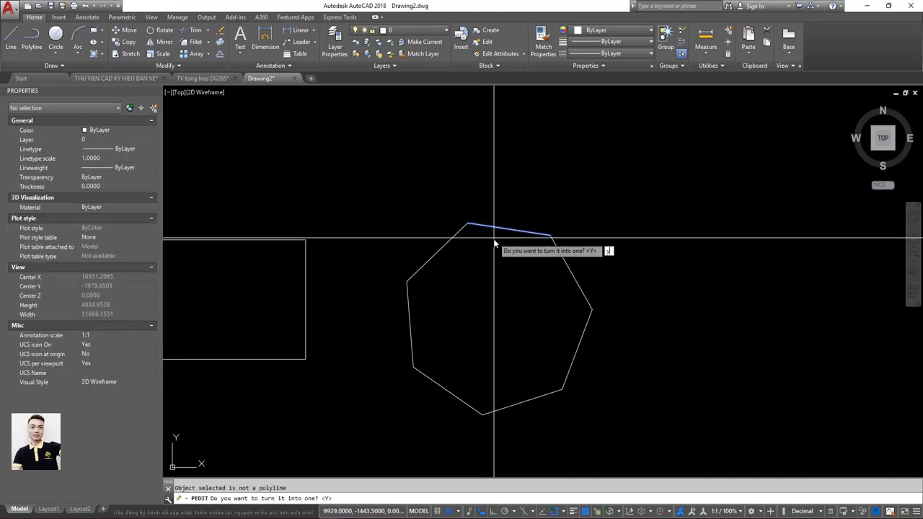
{"action": "key", "text": "Return"}
{"action": "key", "text": "Escape"}
{"action": "left_click", "coordinate": [495, 227]}
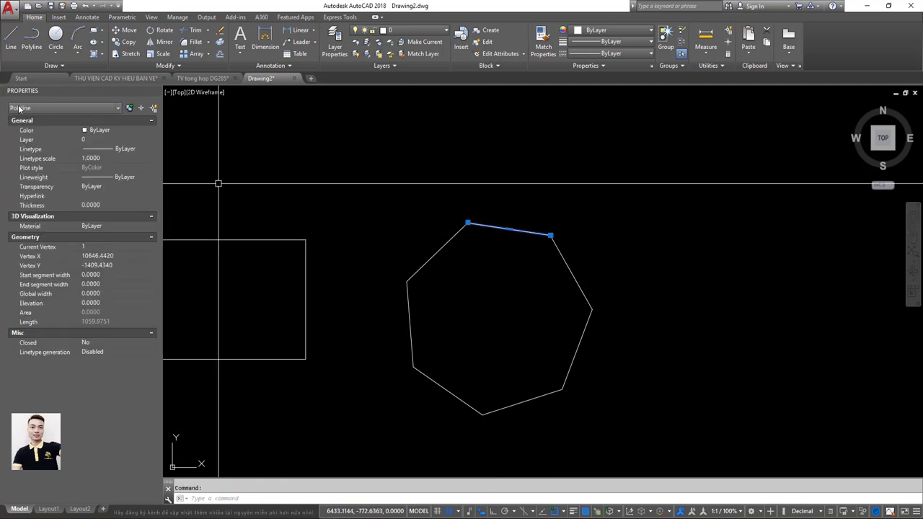
{"action": "key", "text": "Escape"}
Window-select the remaining six heptagon edges and join them onto the top-edge polyline.
{"action": "left_click", "coordinate": [496, 220]}
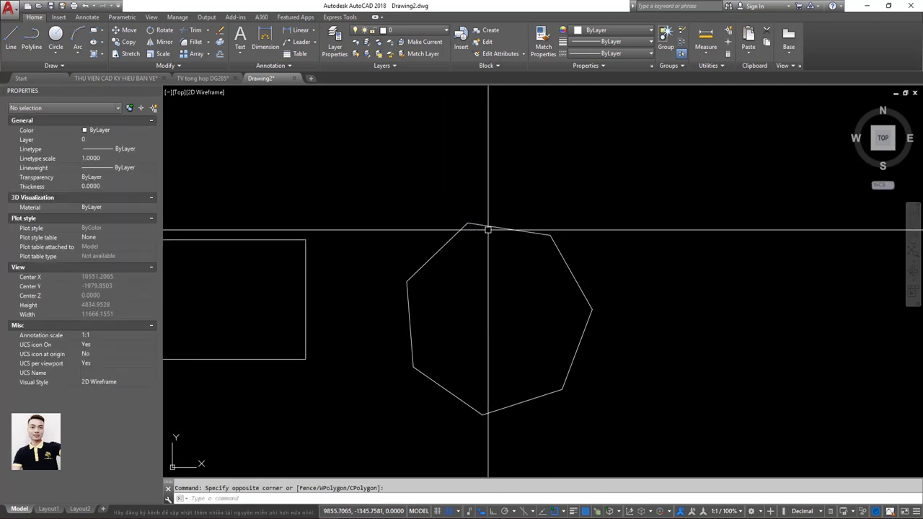
{"action": "left_click", "coordinate": [488, 230]}
{"action": "key", "text": "Return"}
{"action": "key", "text": "Down"}
{"action": "key", "text": "Return"}
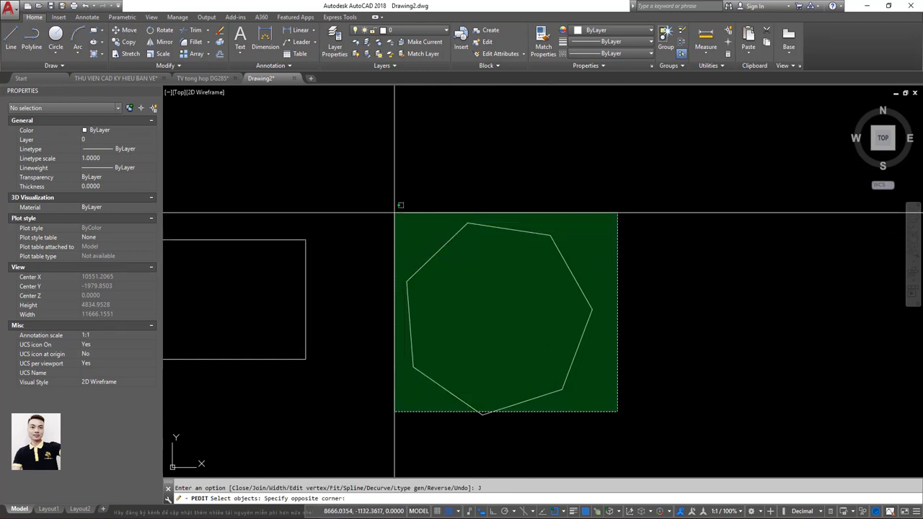
{"action": "left_click", "coordinate": [395, 210]}
{"action": "left_click", "coordinate": [642, 424]}
{"action": "left_click", "coordinate": [396, 246]}
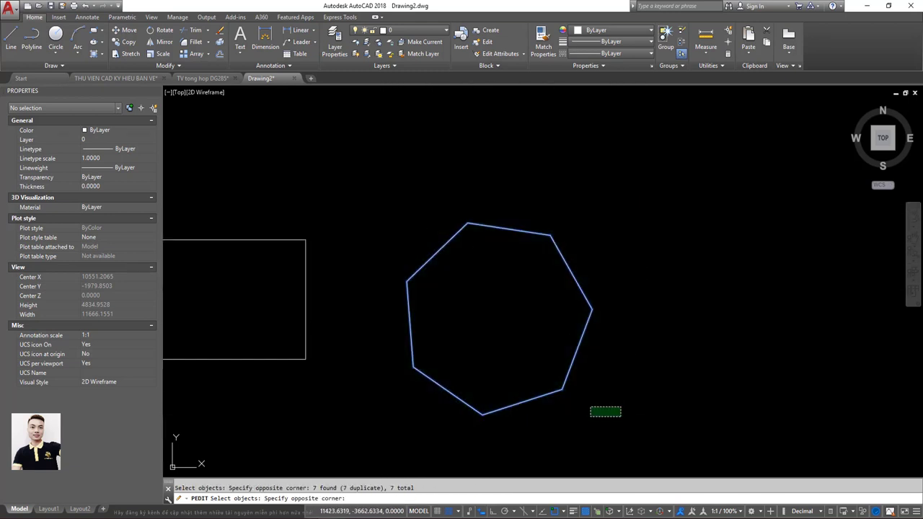
{"action": "left_click", "coordinate": [380, 209]}
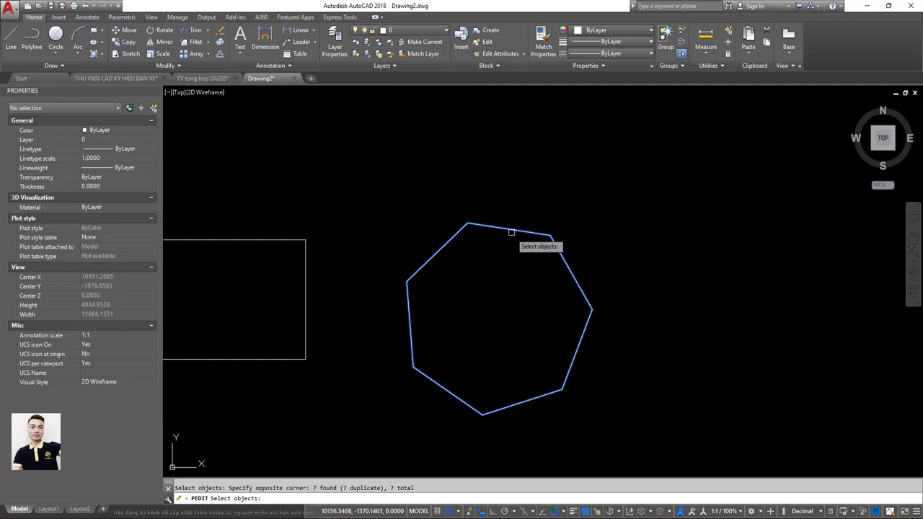
{"action": "key", "text": "Return"}
{"action": "key", "text": "Return"}
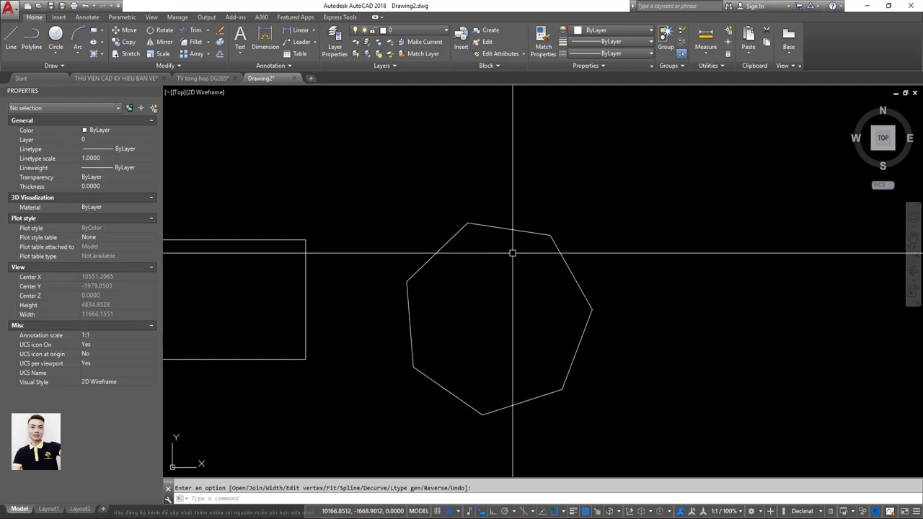
{"action": "left_click", "coordinate": [513, 231]}
{"action": "scroll", "coordinate": [505, 234], "scroll_direction": "down", "scroll_amount": 4}
Window-select and delete the lower rectangle, then reframe the remaining shapes in view.
{"action": "key", "text": "Escape"}
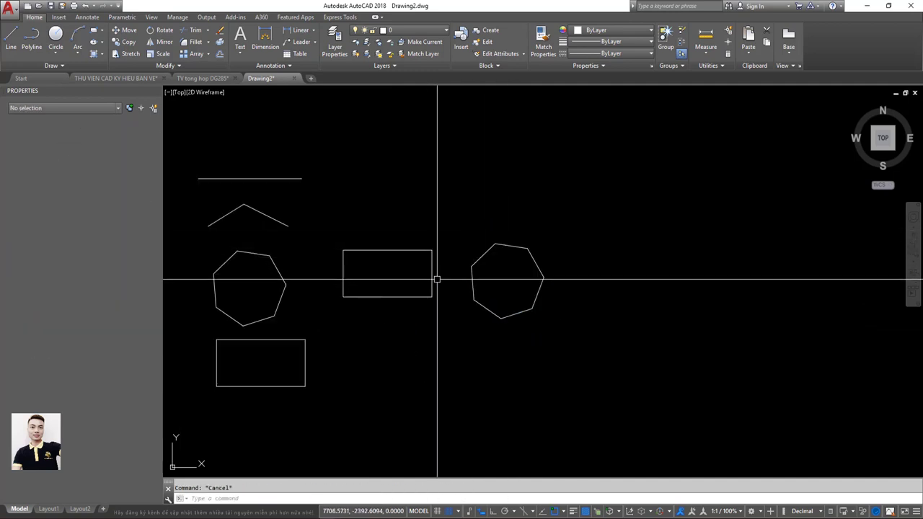
{"action": "middle_click_drag", "start_coordinate": [435, 274], "coordinate": [469, 258]}
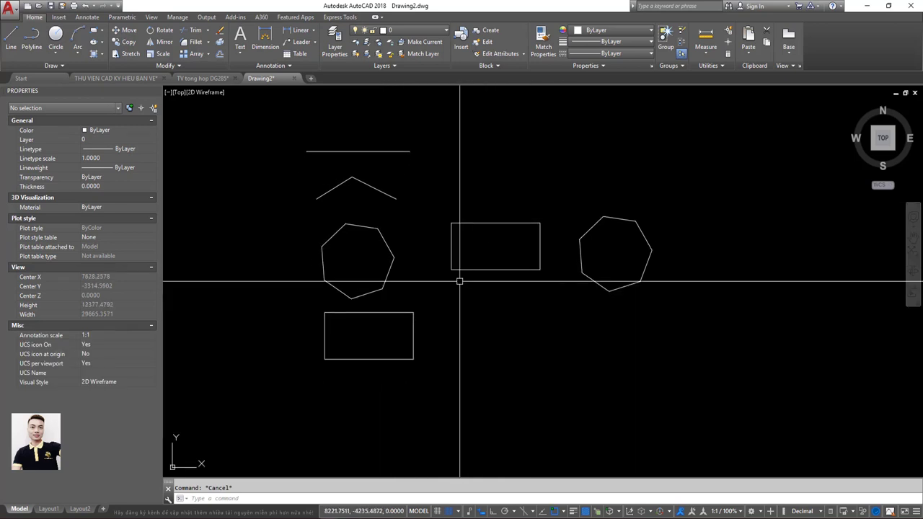
{"action": "left_click", "coordinate": [439, 370]}
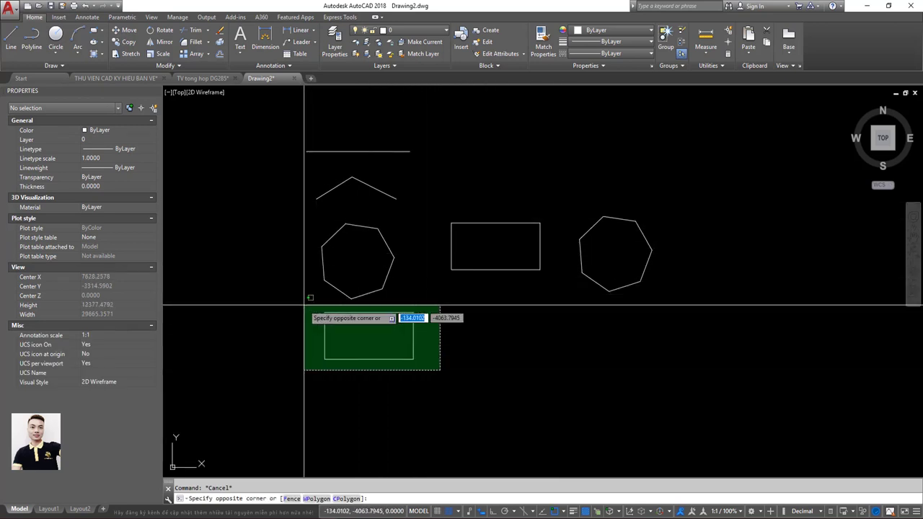
{"action": "left_click", "coordinate": [305, 310]}
{"action": "key", "text": "Delete"}
{"action": "scroll", "coordinate": [615, 226], "scroll_direction": "up", "scroll_amount": 2}
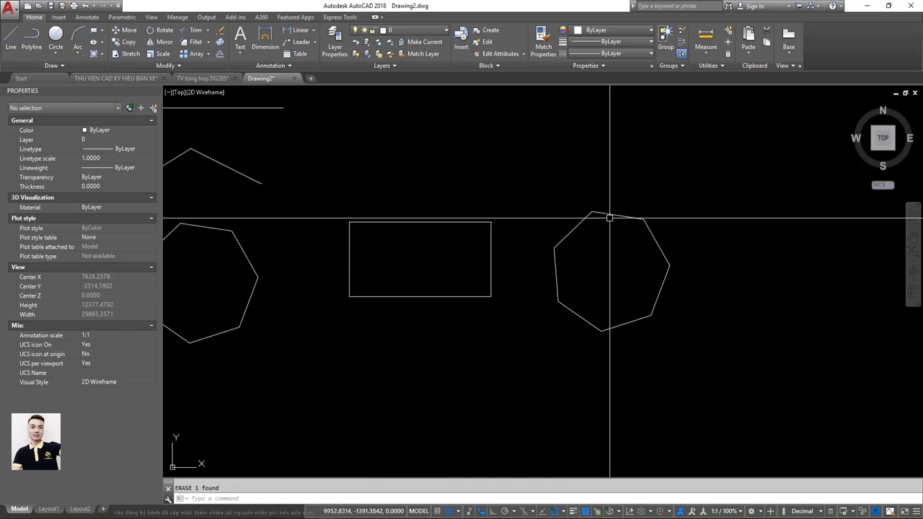
{"action": "scroll", "coordinate": [544, 238], "scroll_direction": "down", "scroll_amount": 4}
{"action": "middle_click_drag", "start_coordinate": [546, 246], "coordinate": [507, 282]}
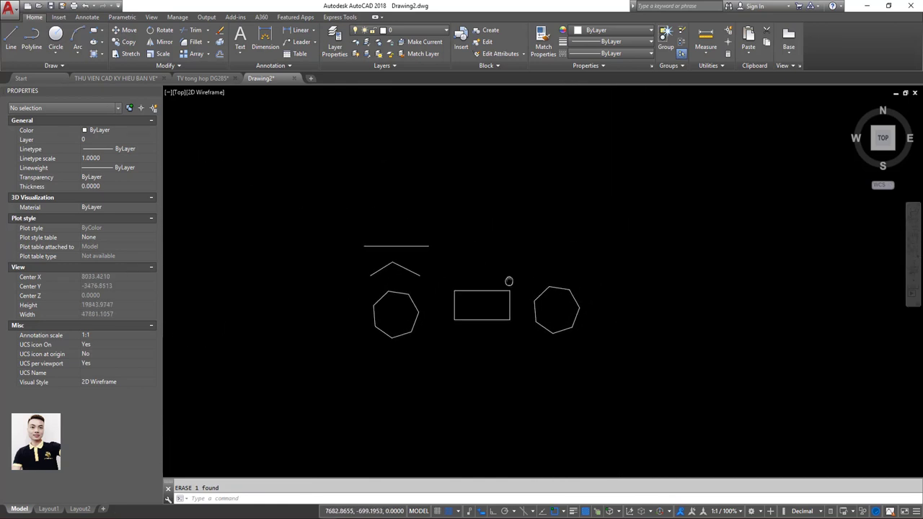
{"action": "scroll", "coordinate": [455, 284], "scroll_direction": "up", "scroll_amount": 2}
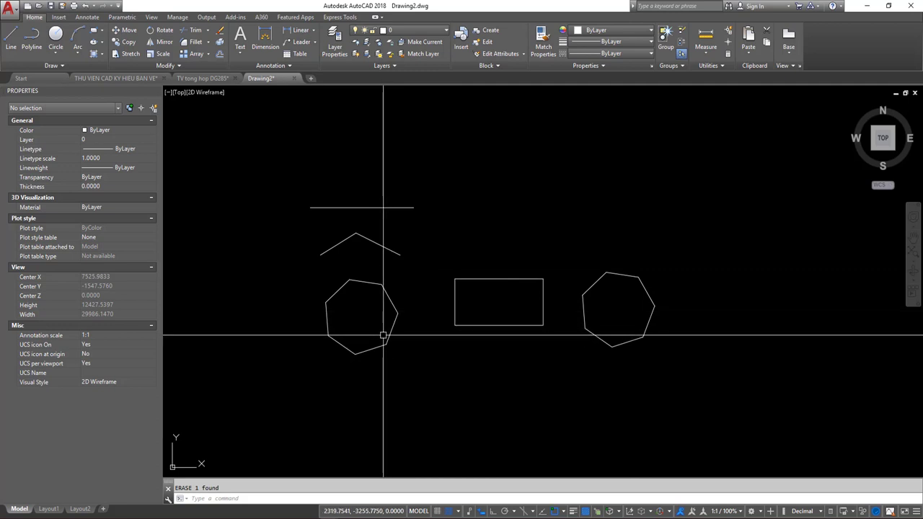
{"action": "mouse_move", "coordinate": [382, 335]}
{"action": "middle_mouse_down"}
{"action": "mouse_move", "coordinate": [372, 323]}
{"action": "mouse_move", "coordinate": [438, 264]}
{"action": "mouse_move", "coordinate": [472, 298]}
{"action": "middle_mouse_up"}
{"action": "middle_click_drag", "start_coordinate": [428, 325], "coordinate": [428, 291]}
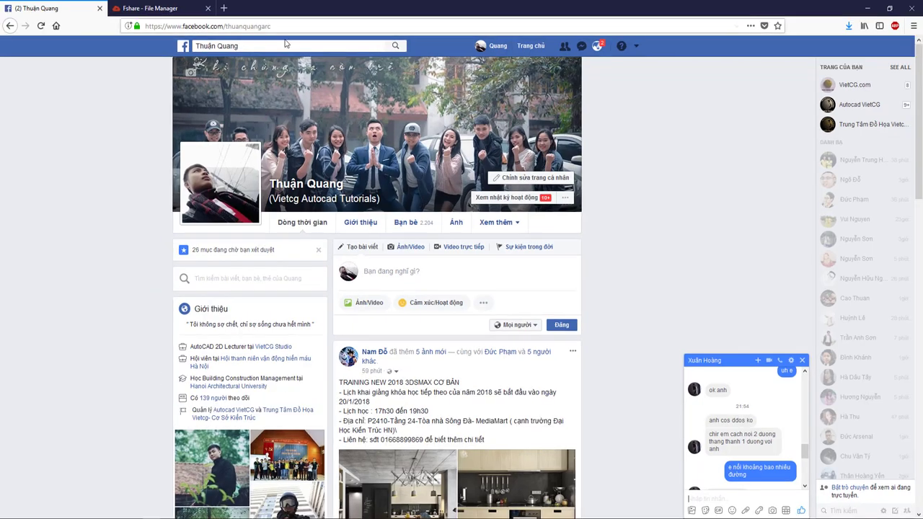
Scroll the Facebook profile page down to the 3DSMAX training course post.
{"action": "scroll", "coordinate": [397, 288], "scroll_direction": "down", "scroll_amount": 2}
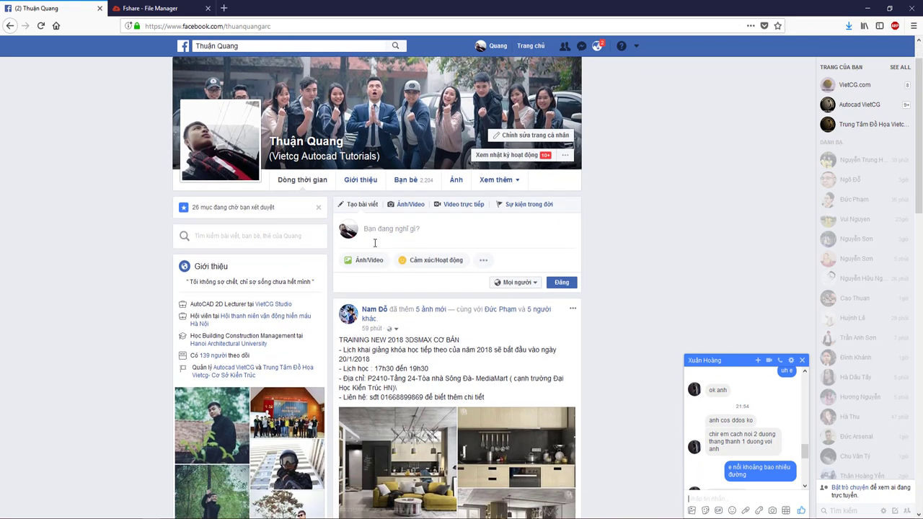